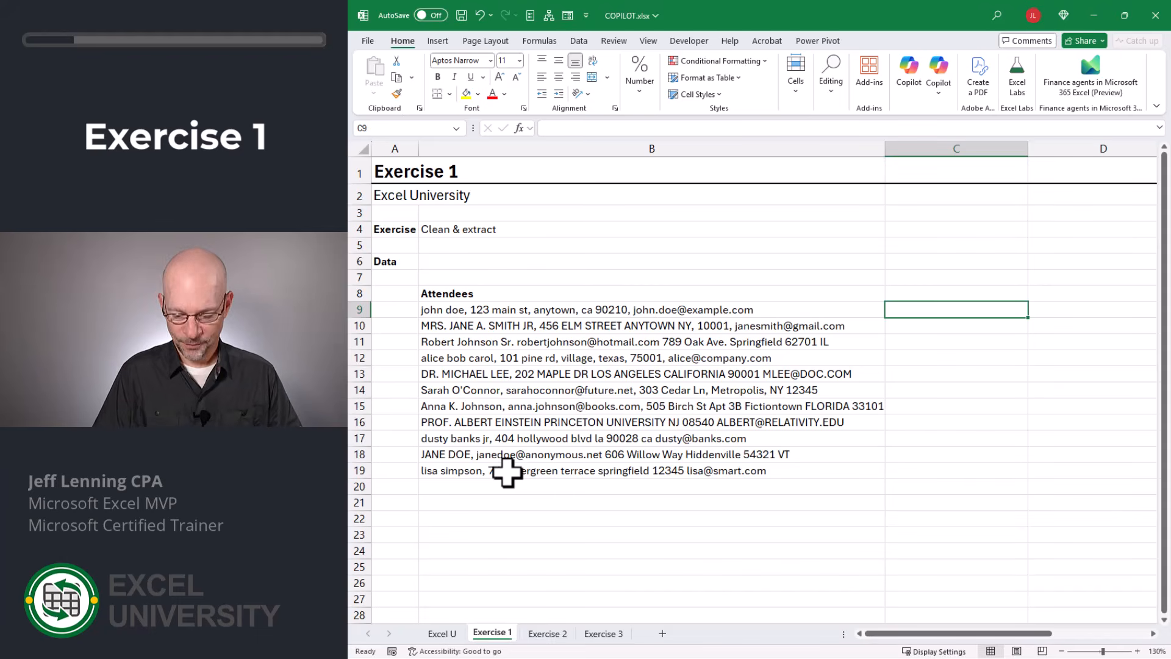
# - Enter =COPILOT("clean this data",B9:B19) in C9 to clean the attendee list
pyautogui.write('=cop')
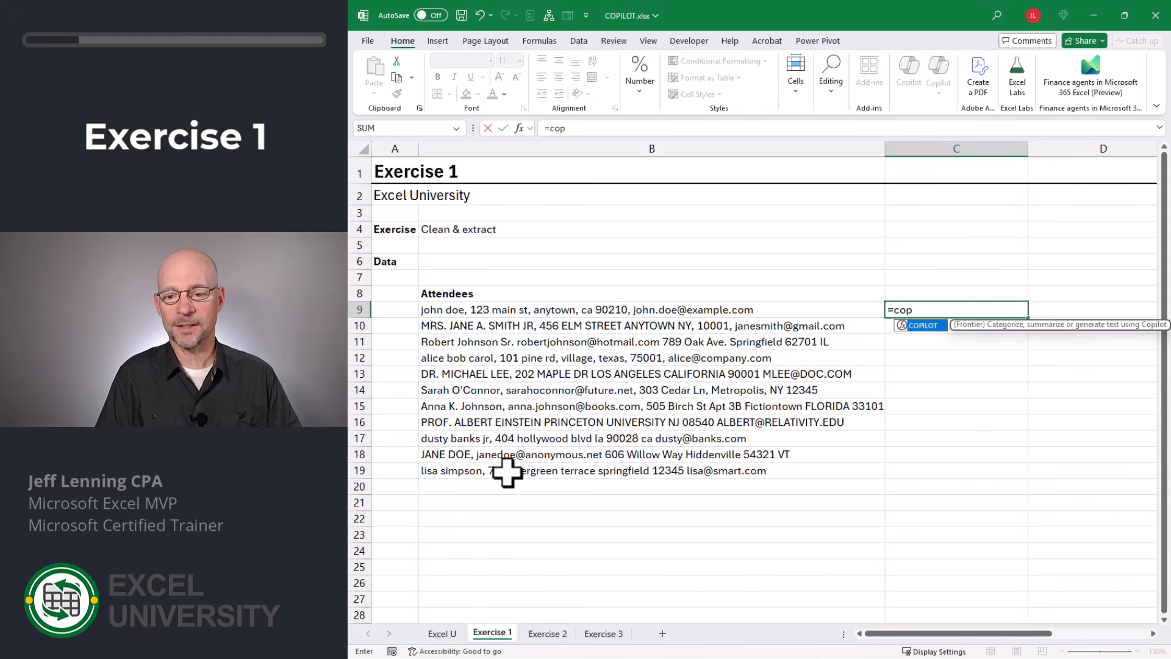
pyautogui.press('Tab')
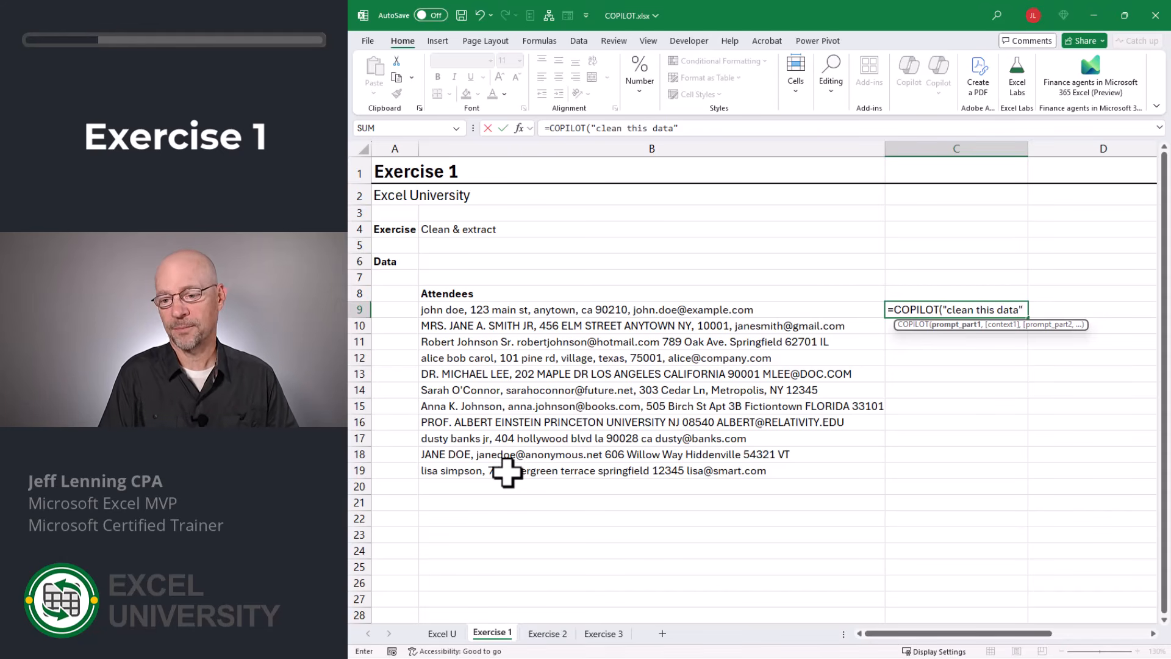
pyautogui.write('"clean this data",')
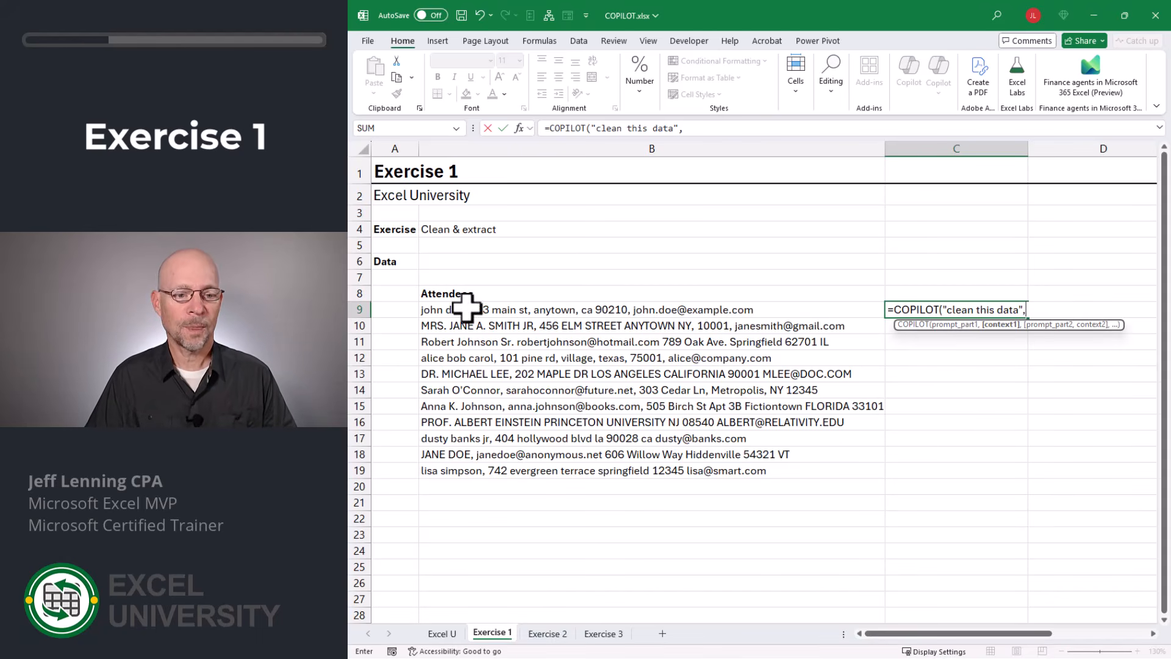
pyautogui.moveTo(463, 309); pyautogui.dragTo(465, 467)
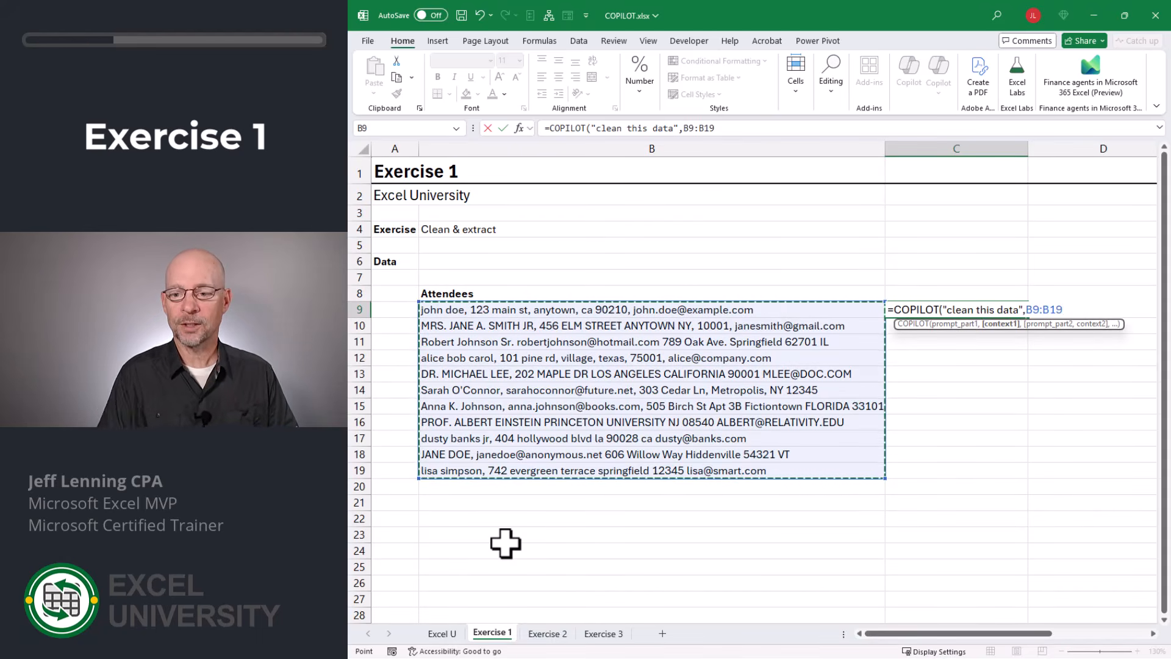
pyautogui.press('Return')
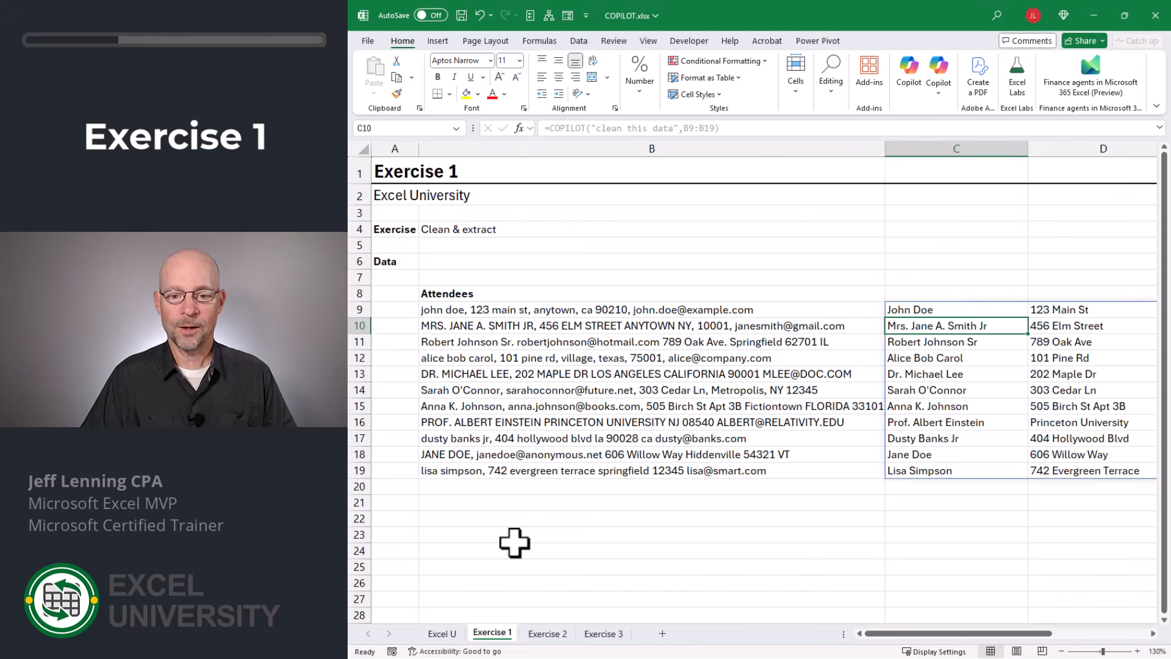
# - Narrow column B and delete the Copilot formula from C9
pyautogui.moveTo(885, 149); pyautogui.dragTo(583, 162)
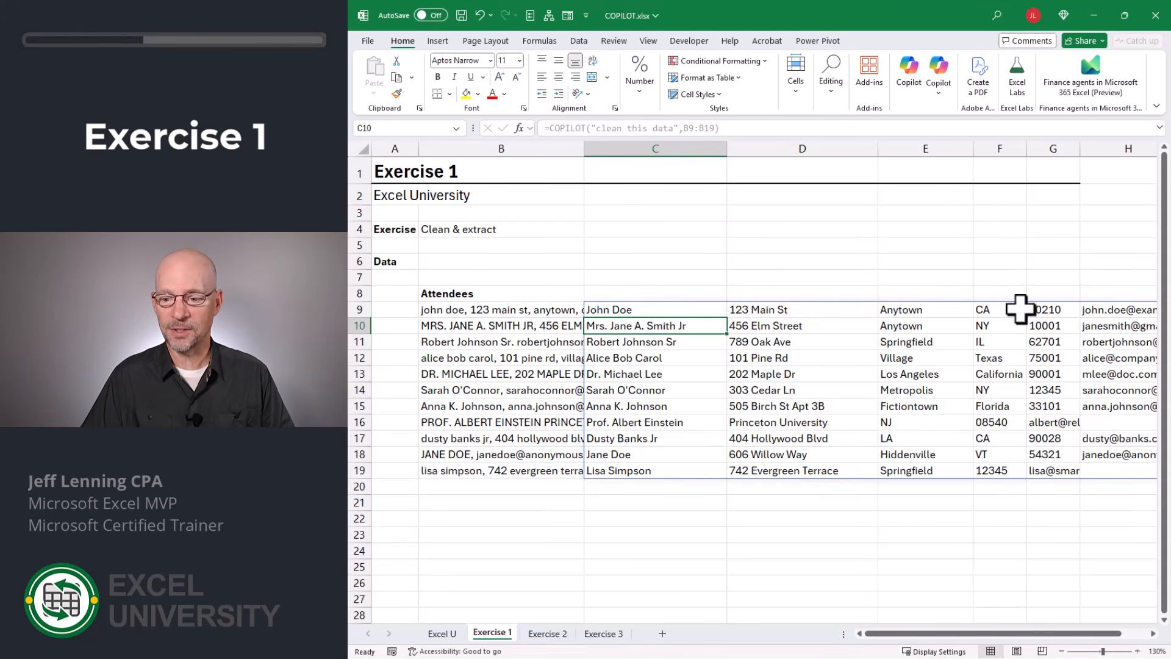
pyautogui.click(1152, 634)
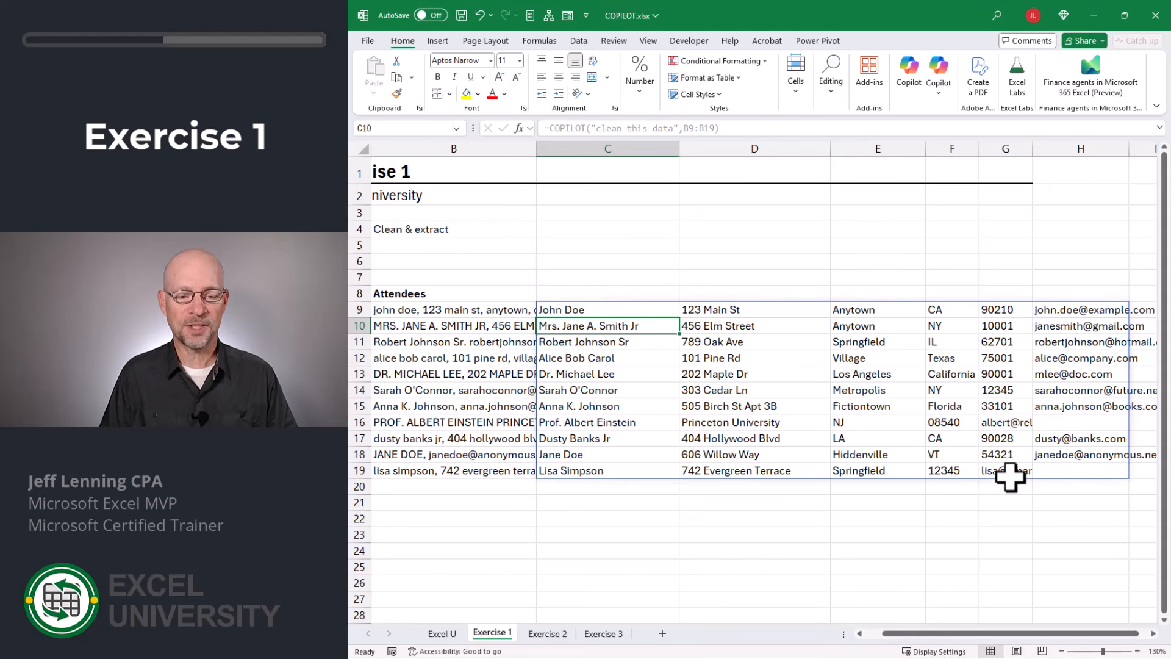
pyautogui.press('Up')
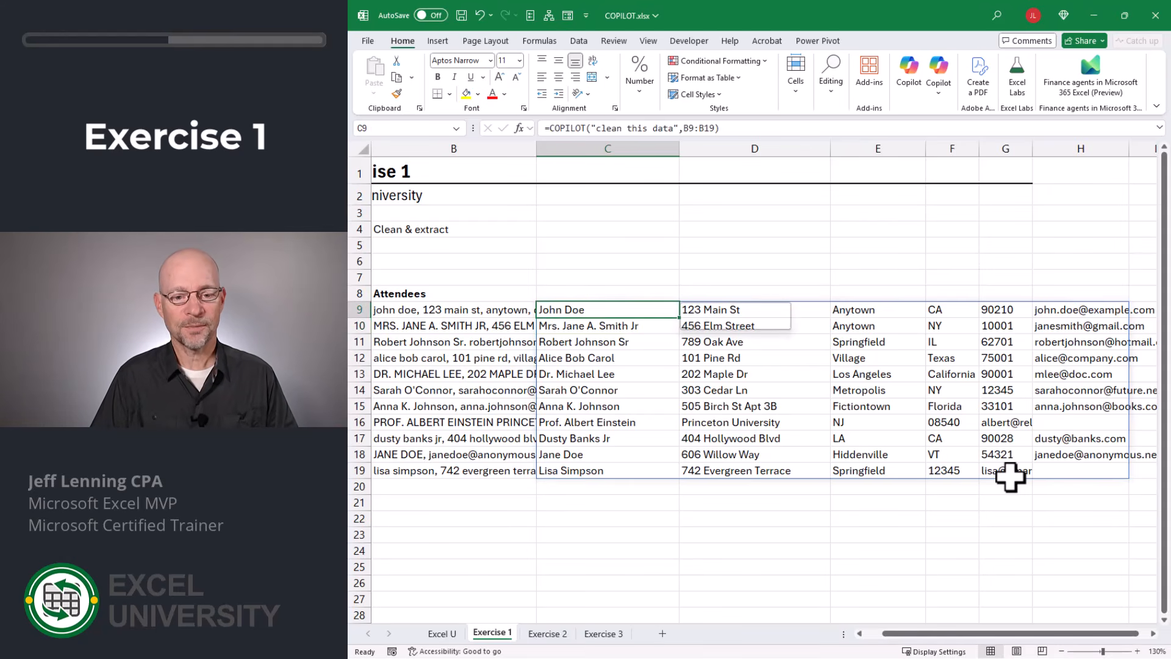
pyautogui.press('Delete')
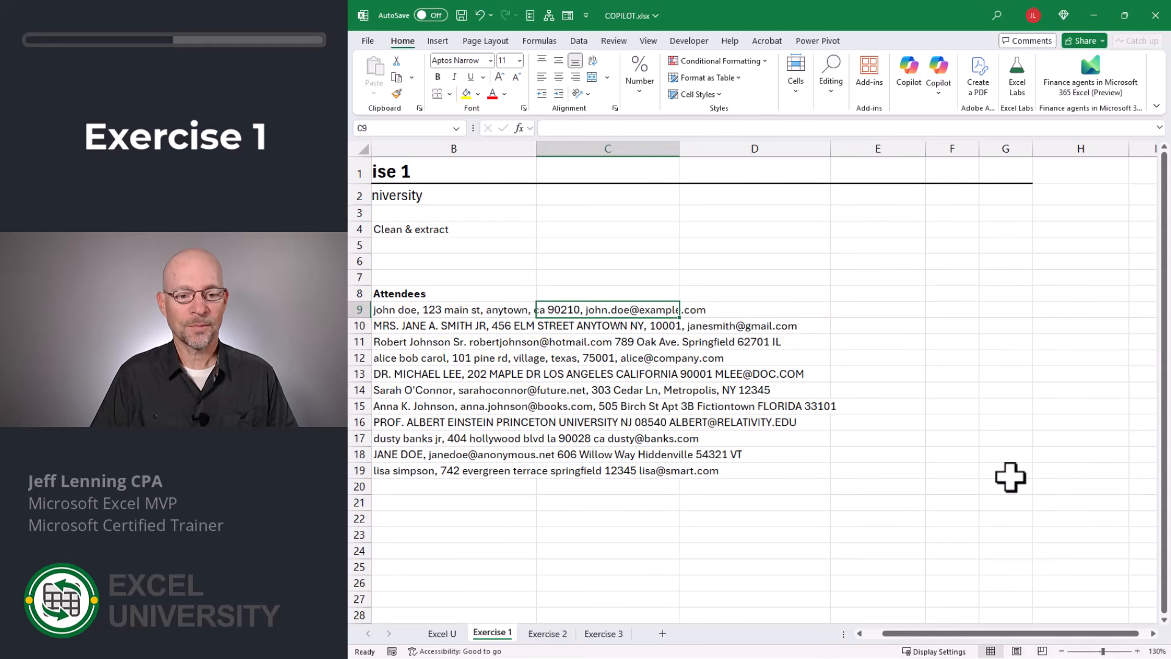
# - Add the column headers Last name, first name, email and zip in C8 through F8
pyautogui.press('Up')
pyautogui.write('Las')
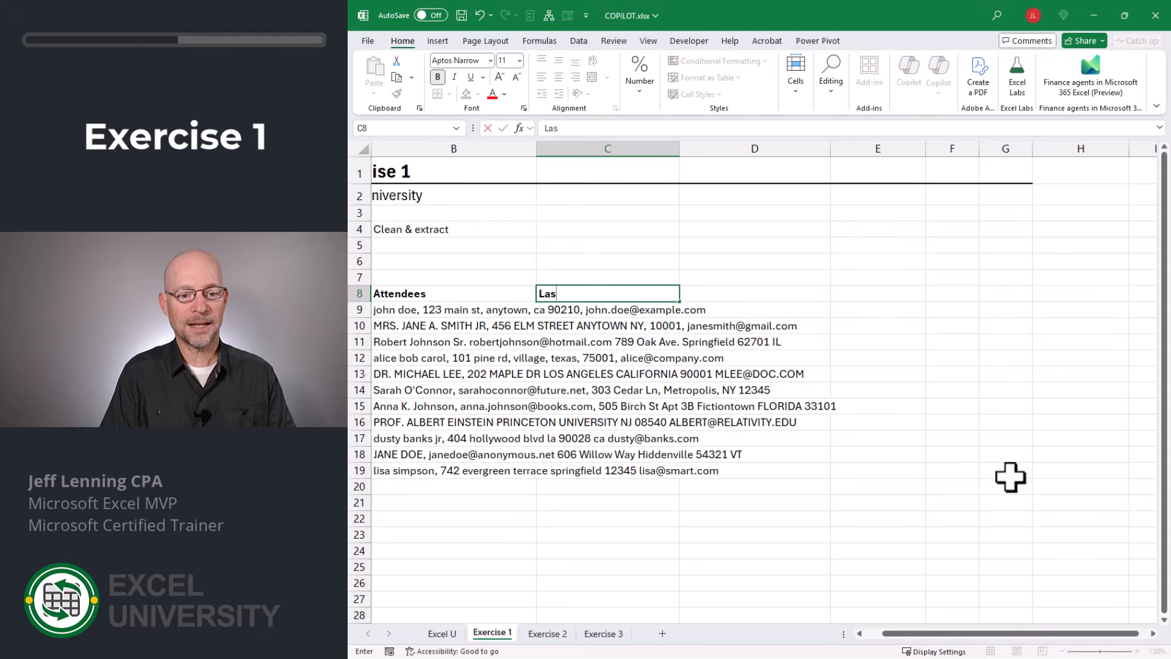
pyautogui.write('t name')
pyautogui.press('Tab')
pyautogui.write('fir')
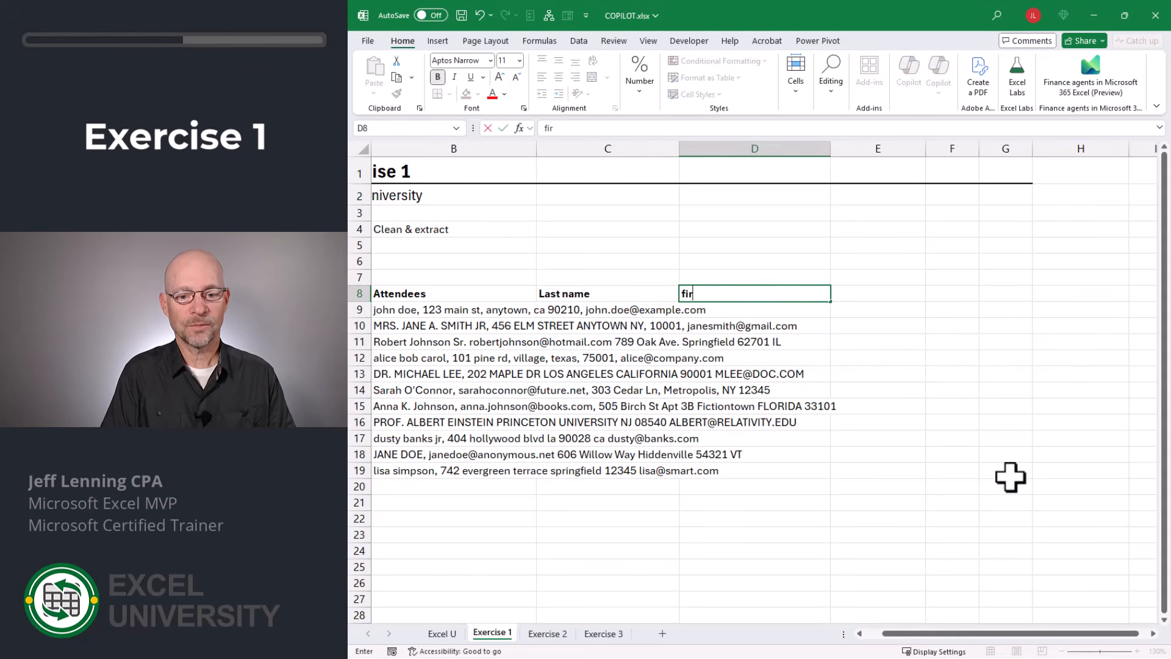
pyautogui.write('st name')
pyautogui.press('Tab')
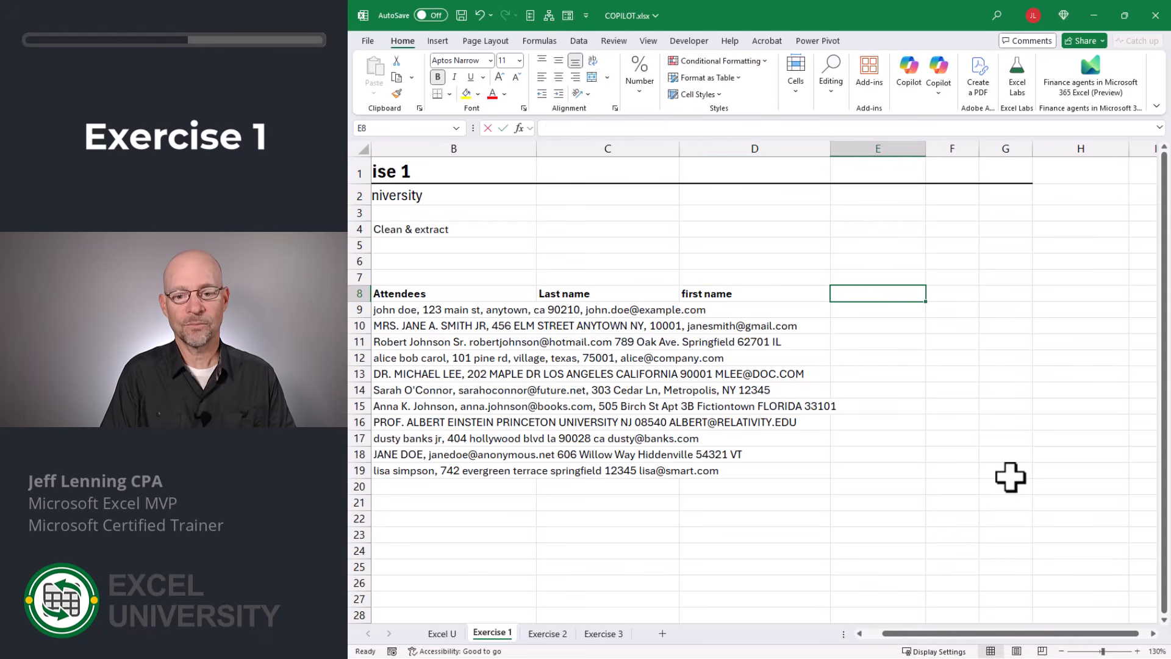
pyautogui.write('email')
pyautogui.press('Tab')
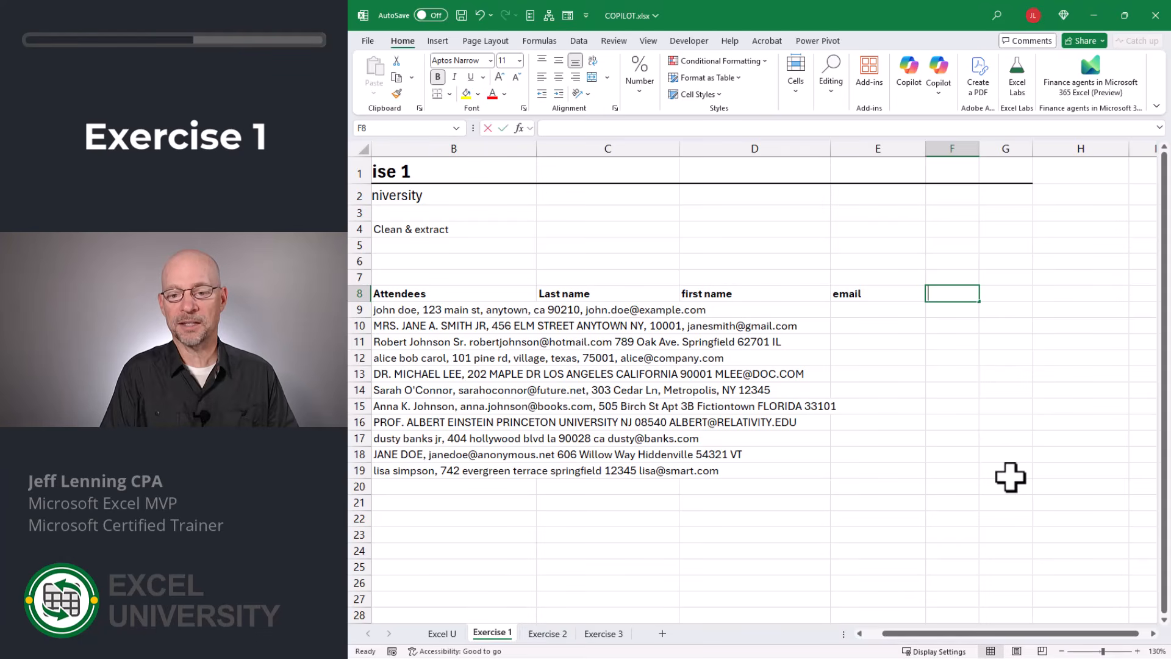
pyautogui.write('zip')
pyautogui.press('Return')
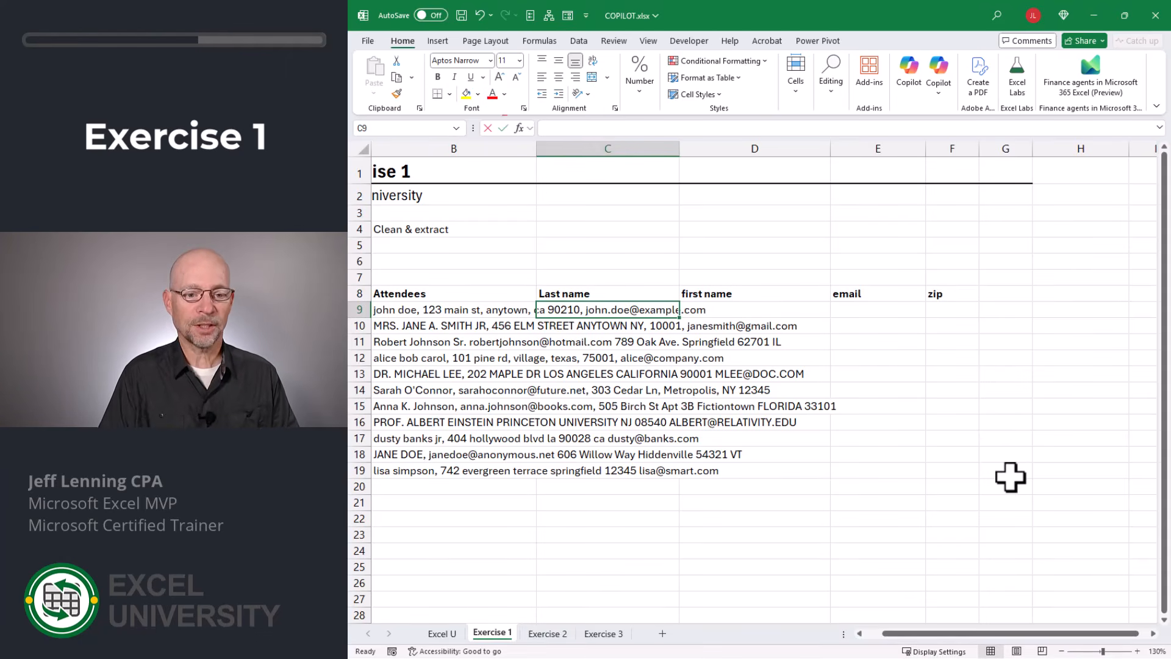
# - Enter =COPILOT("clean this messy data",B9:B19,"extract the values based on the column labels",C8:F8) in C9
pyautogui.write('=COPILOT("clean this messy')
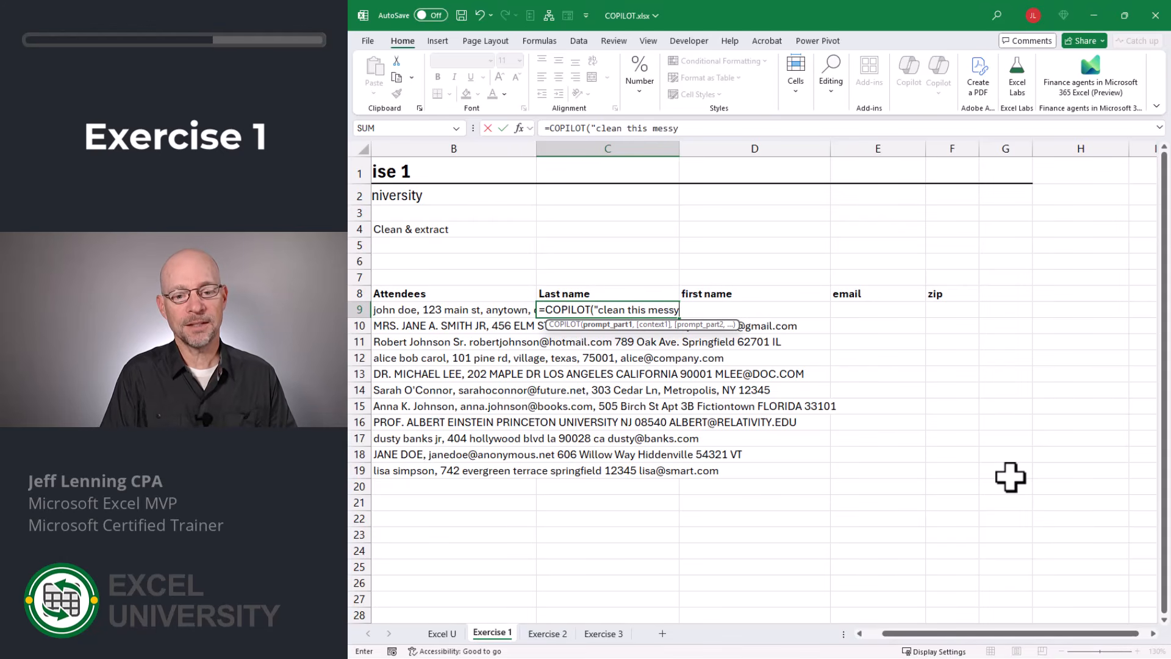
pyautogui.write('data",')
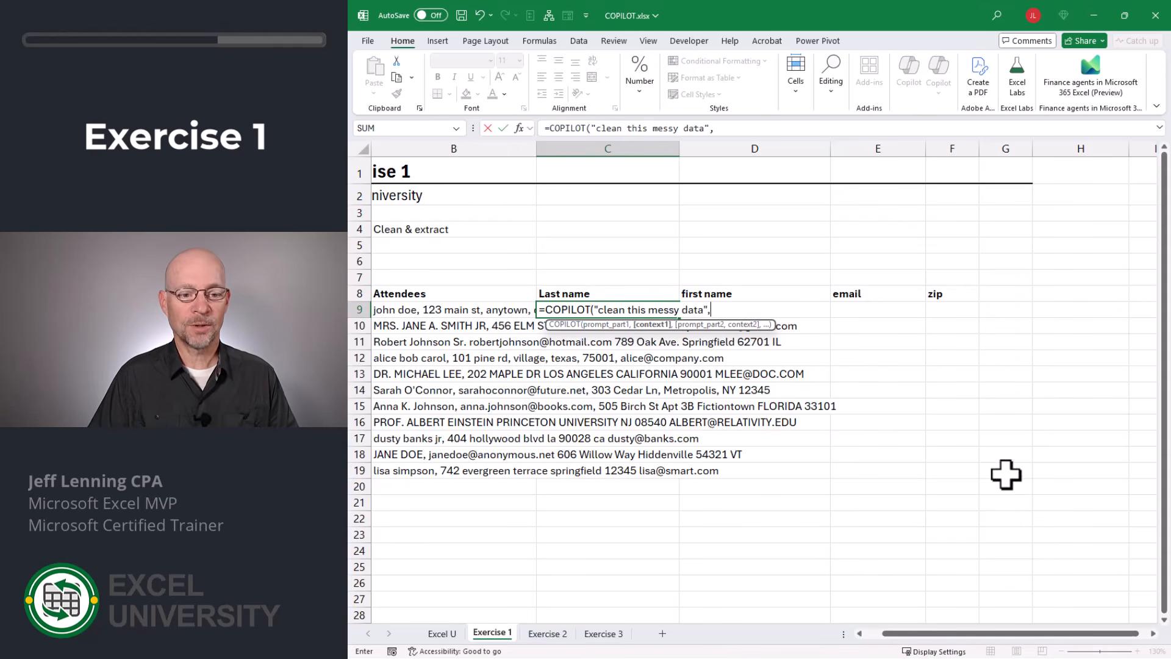
pyautogui.moveTo(495, 316); pyautogui.dragTo(463, 473)
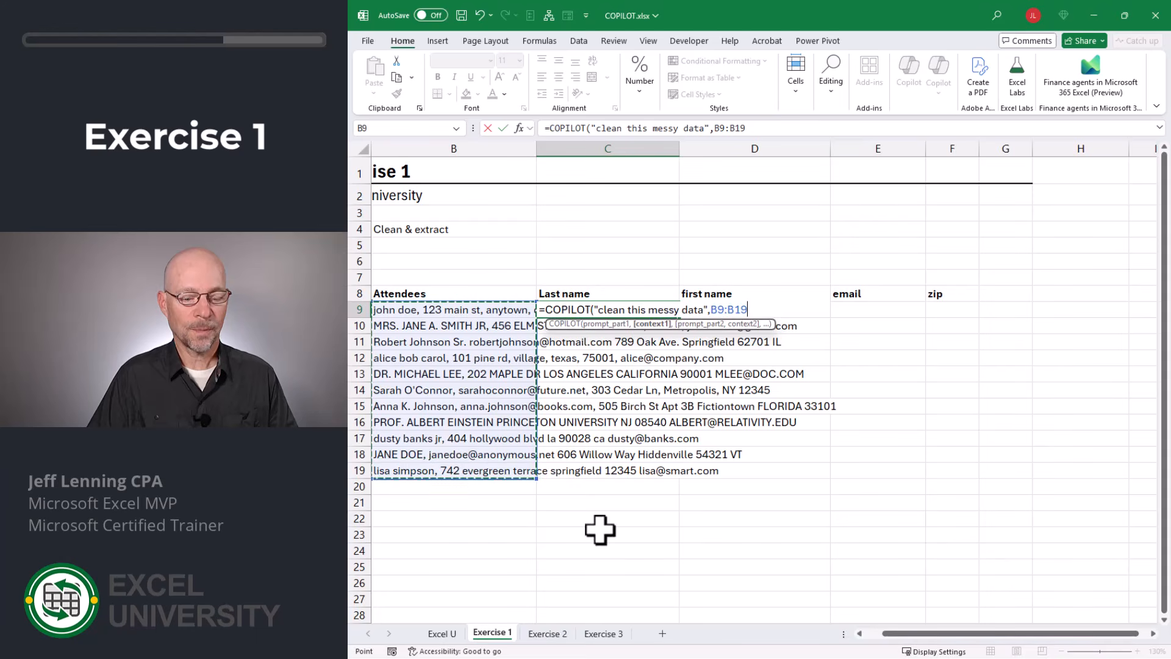
pyautogui.write(',')
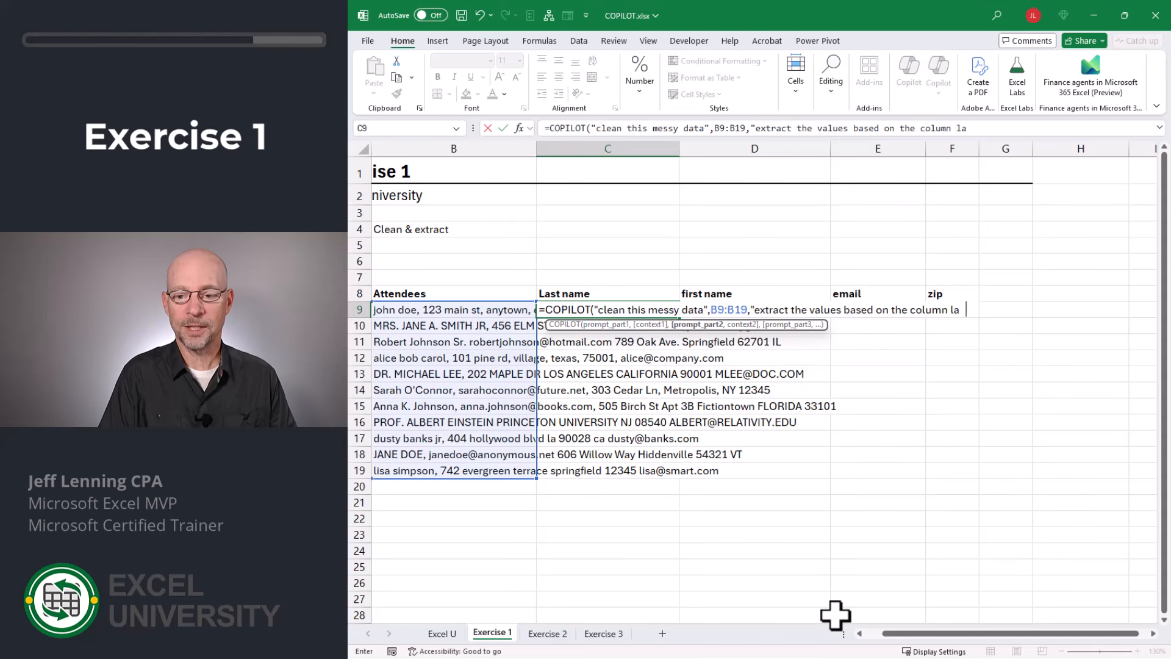
pyautogui.write(',')
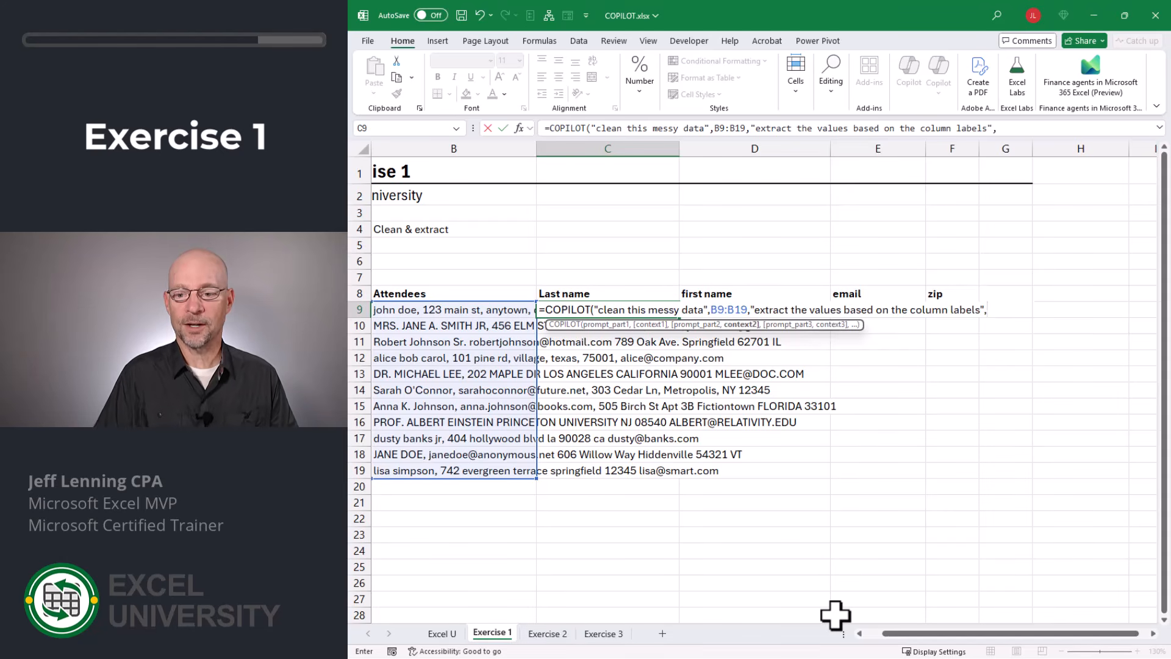
pyautogui.click(666, 294)
pyautogui.moveTo(666, 293); pyautogui.dragTo(954, 294)
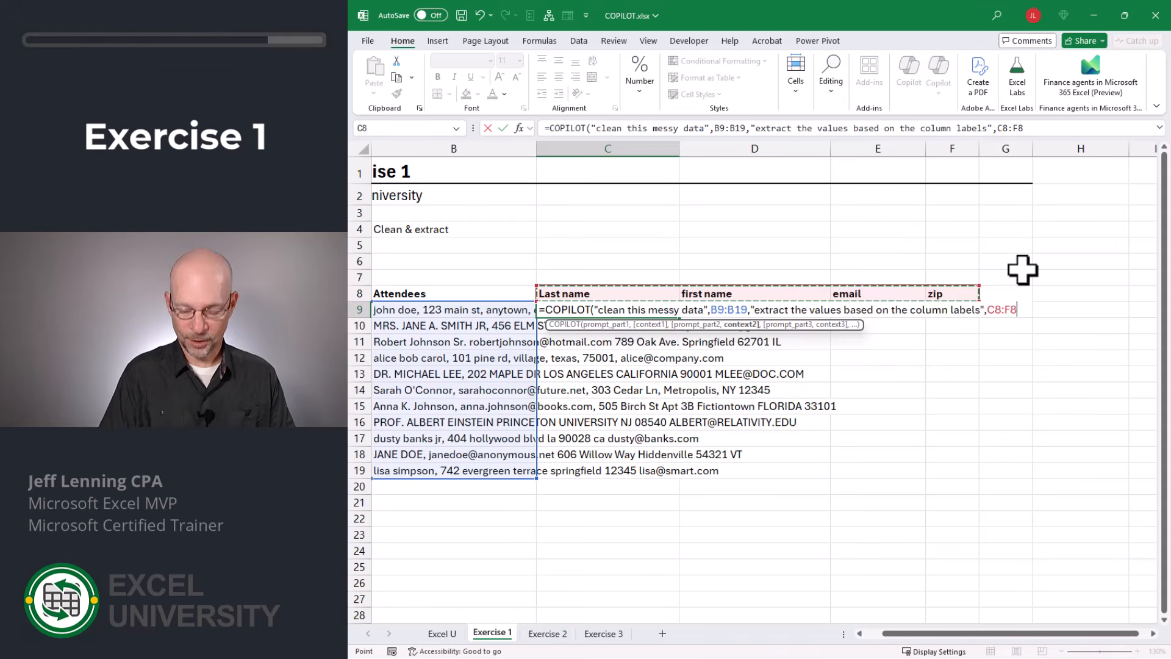
pyautogui.press('Return')
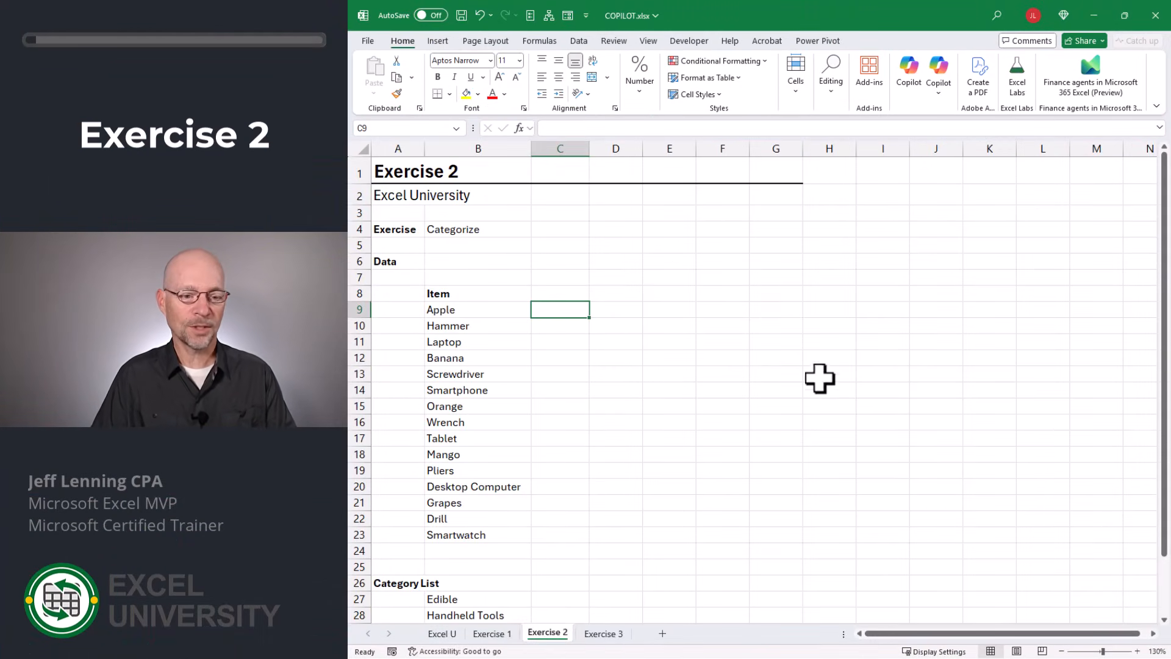
# - On the Exercise 2 sheet, enter =COPILOT("categorize these items",B9:B23) in C9
pyautogui.moveTo(443, 310); pyautogui.dragTo(450, 497)
pyautogui.click(560, 309)
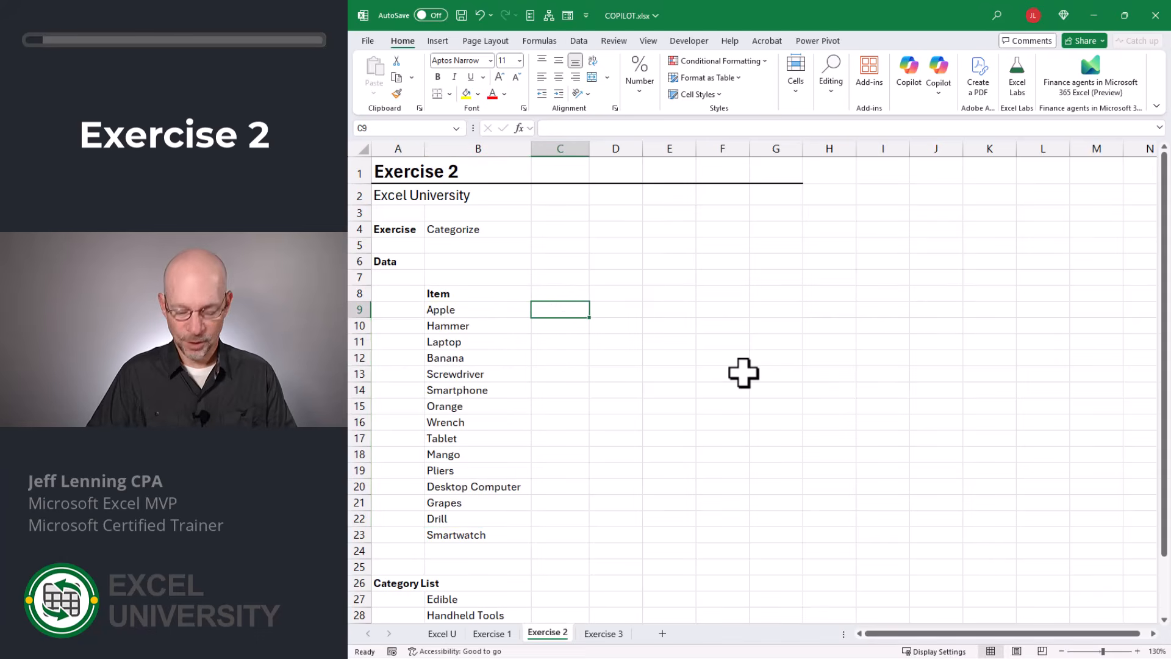
pyautogui.write('=cop')
pyautogui.press('Tab')
pyautogui.write('"')
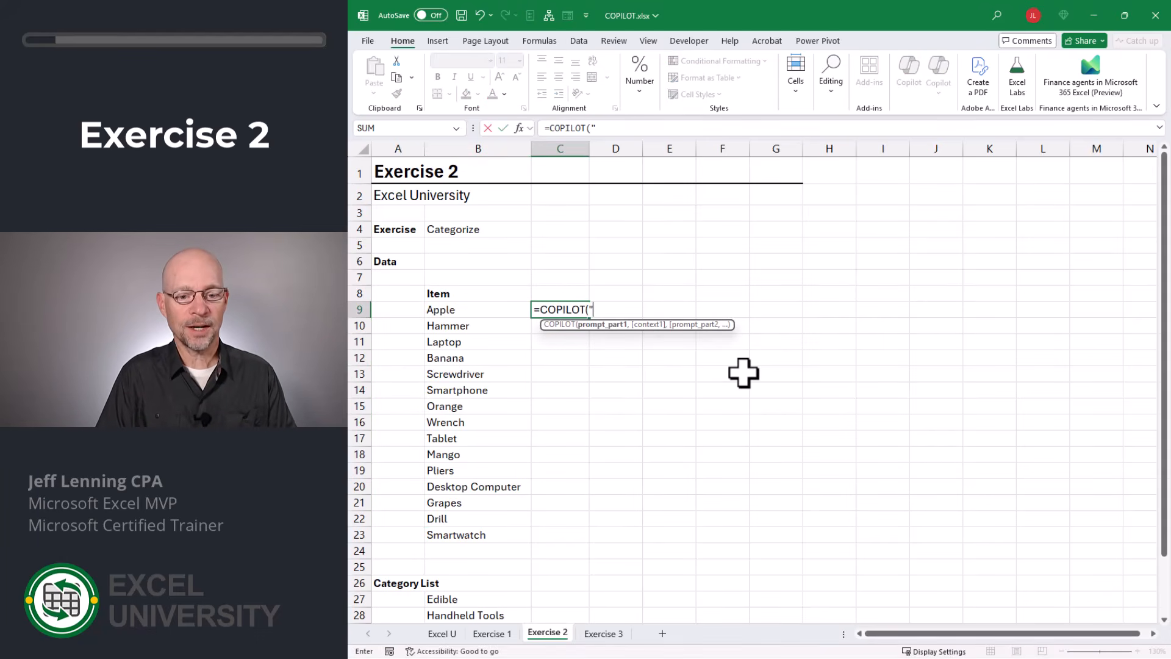
pyautogui.write('categorize these items",')
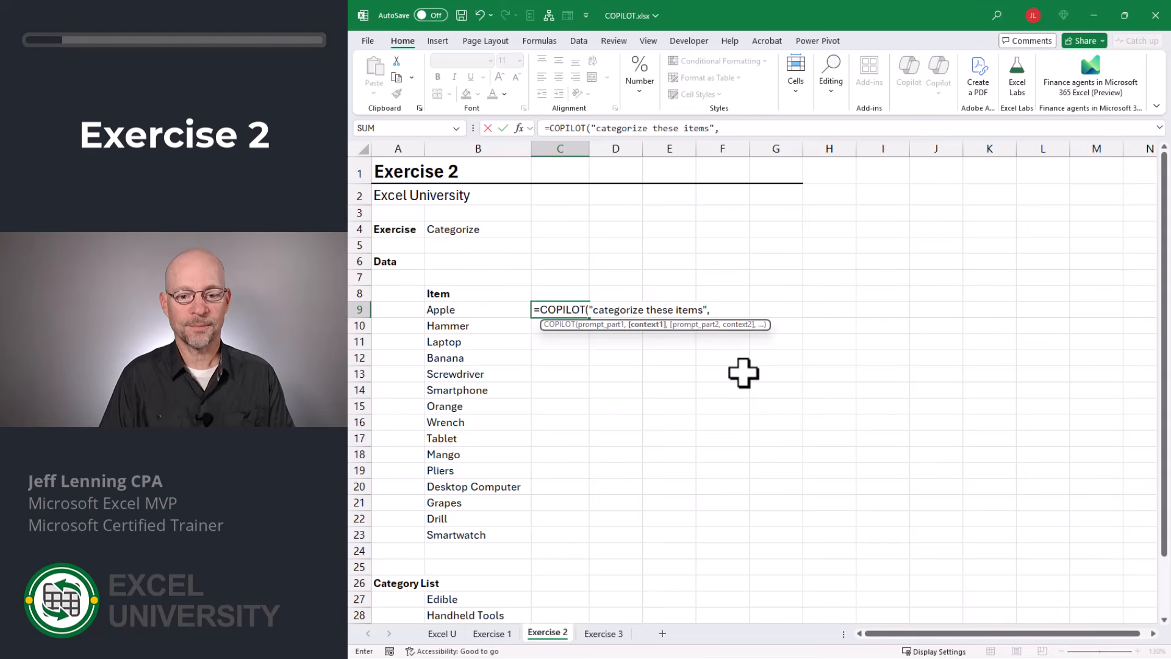
pyautogui.moveTo(450, 309); pyautogui.dragTo(459, 535)
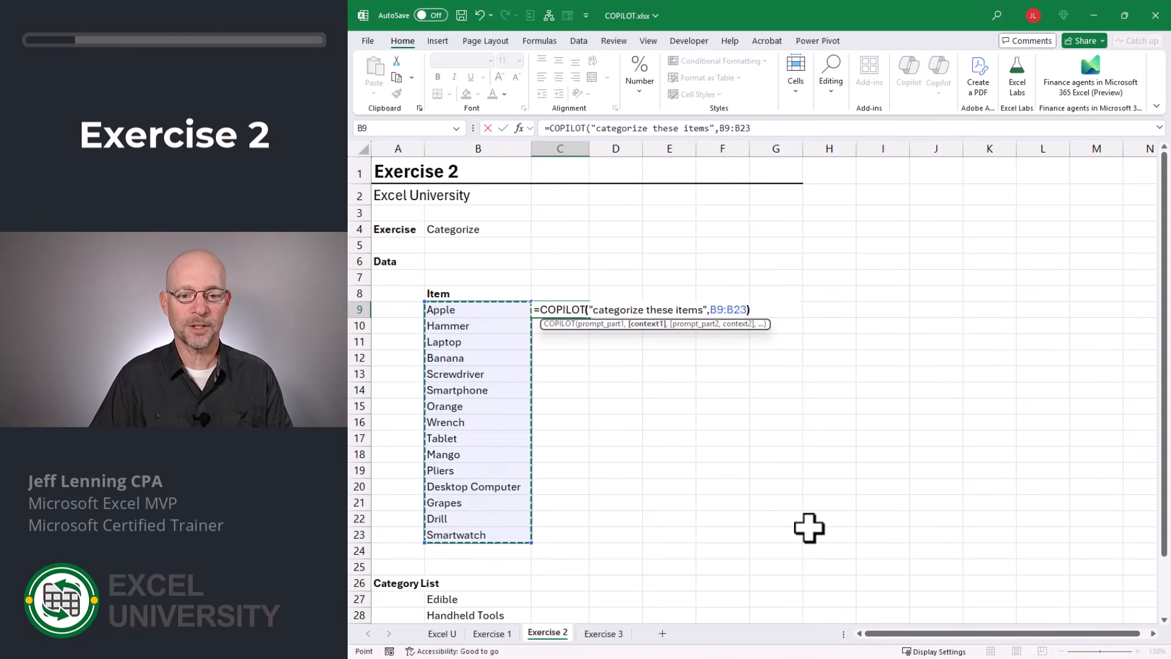
pyautogui.press('Return')
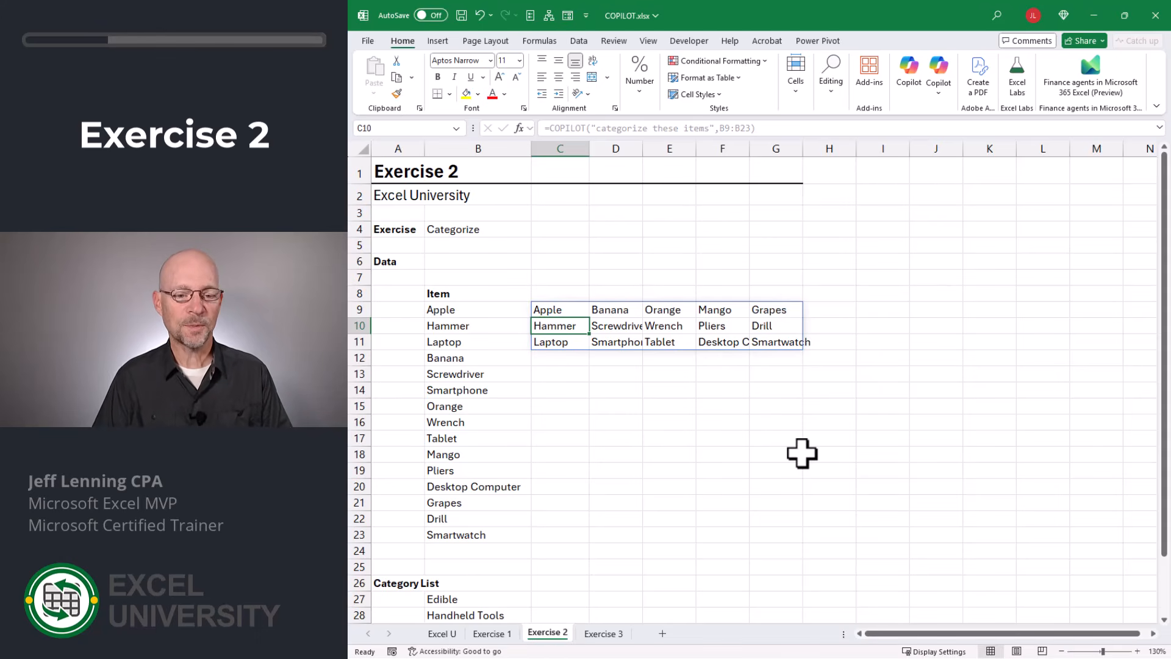
# - Replace the C9 formula with =COPILOT("return the category for each item",B9:B23)
pyautogui.press('Up')
pyautogui.write('=copi')
pyautogui.press('Tab')
pyautogui.write('"')
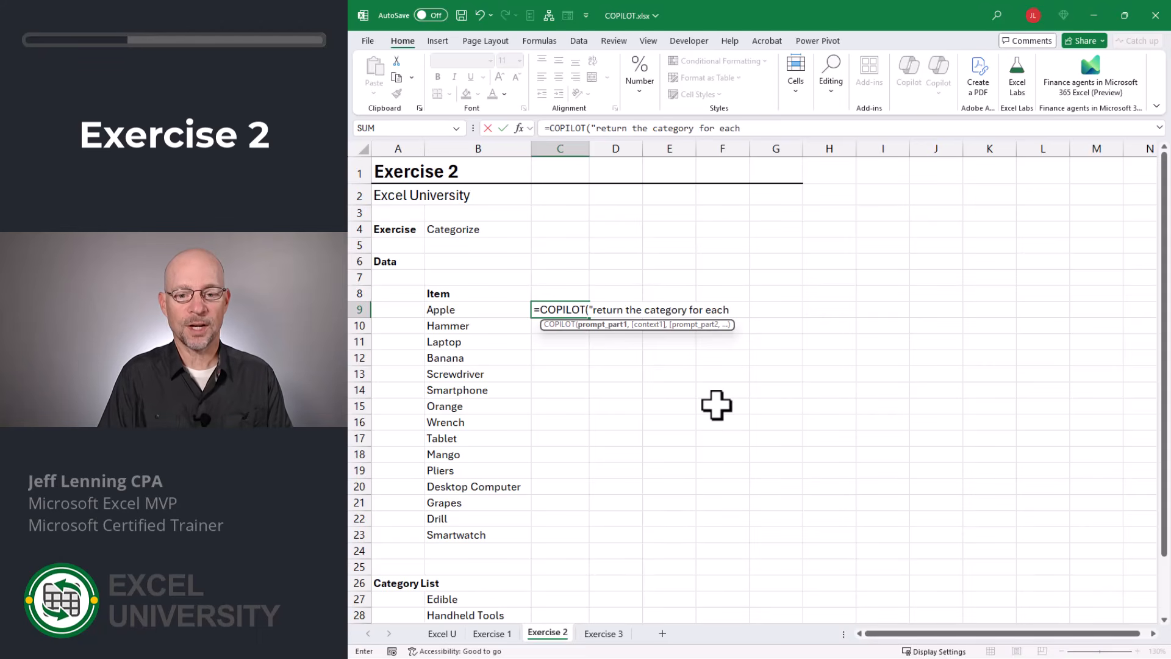
pyautogui.write('",')
pyautogui.moveTo(455, 311); pyautogui.dragTo(469, 533)
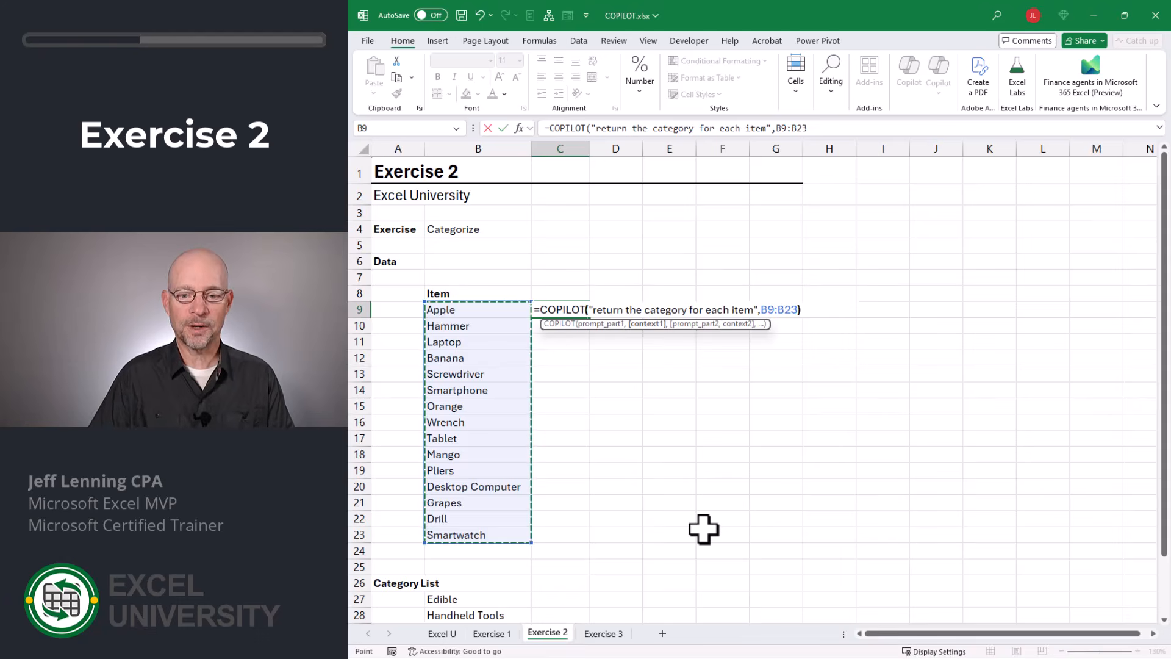
pyautogui.press('Return')
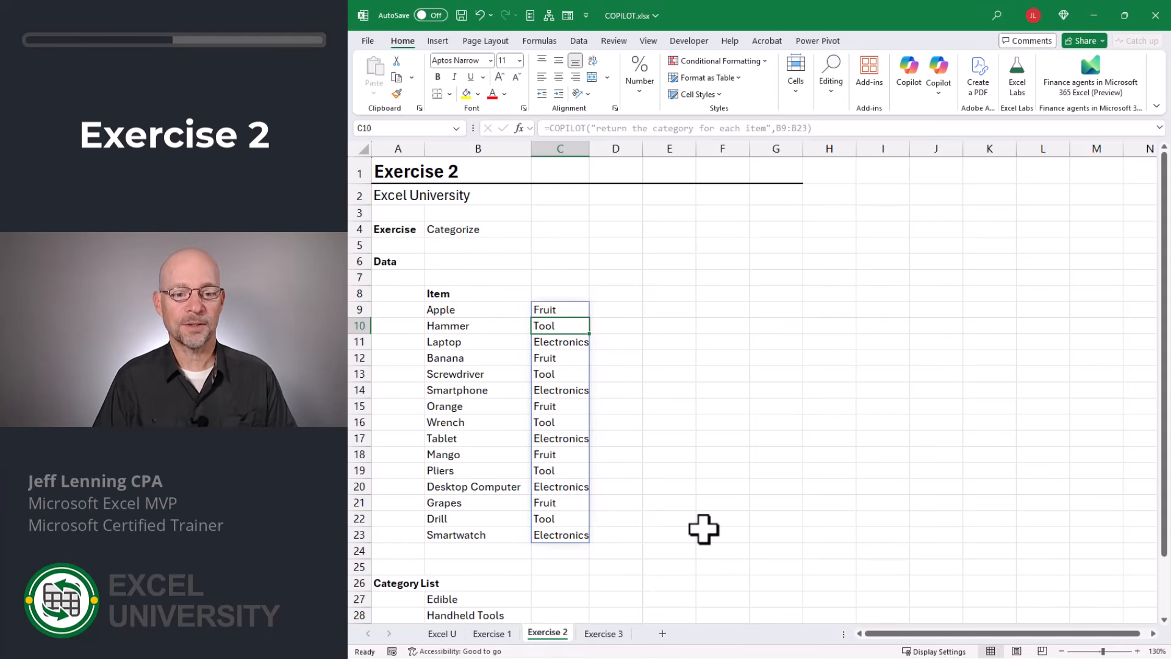
# - Replace the C9 formula with =COPILOT("return the category of each item",B9:B23,"based on these categories",B27:B31)
pyautogui.press('Up')
pyautogui.write('=copi')
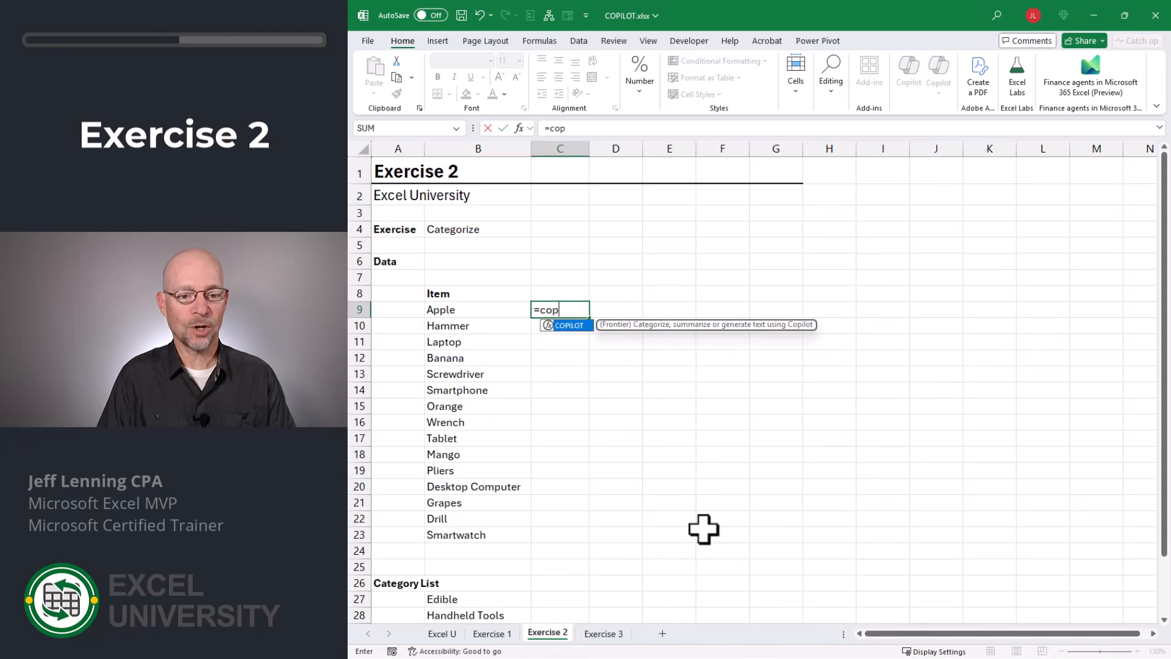
pyautogui.press('Tab')
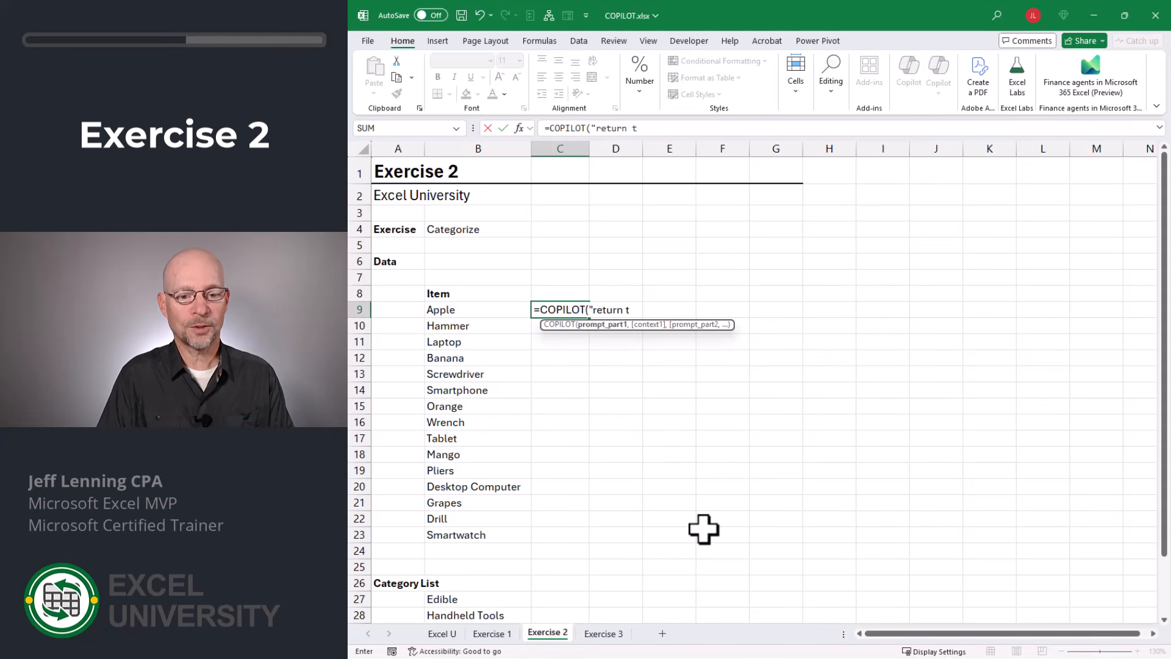
pyautogui.write('"return the category of each ite')
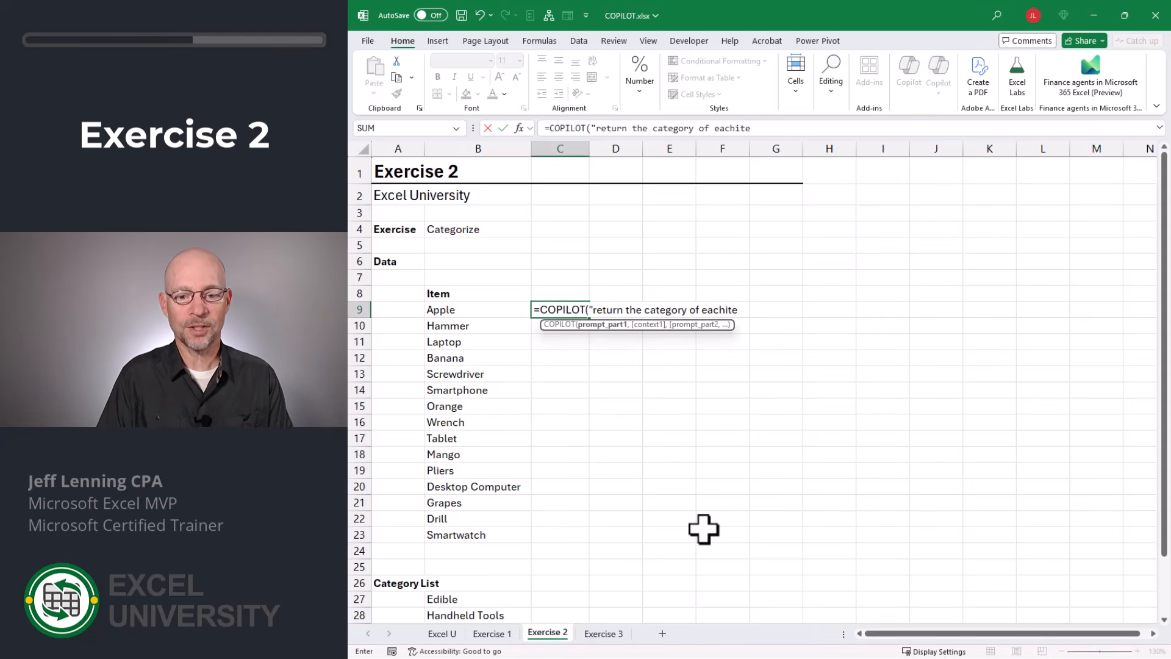
pyautogui.write('m",')
pyautogui.moveTo(466, 314); pyautogui.dragTo(472, 532)
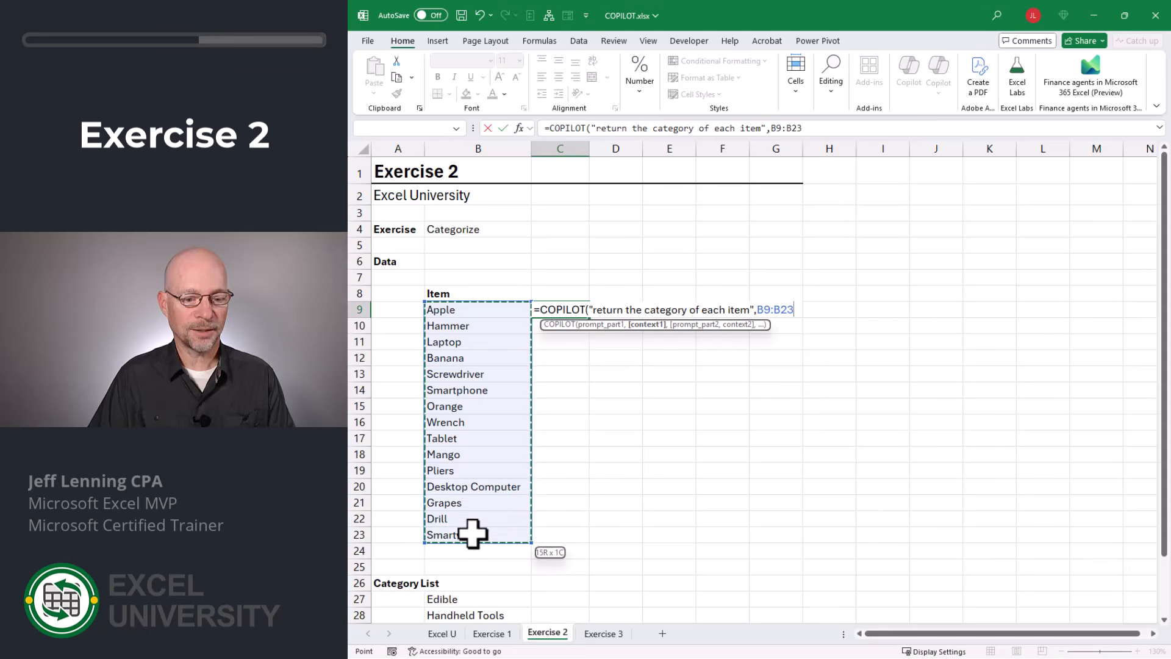
pyautogui.write(',"based on')
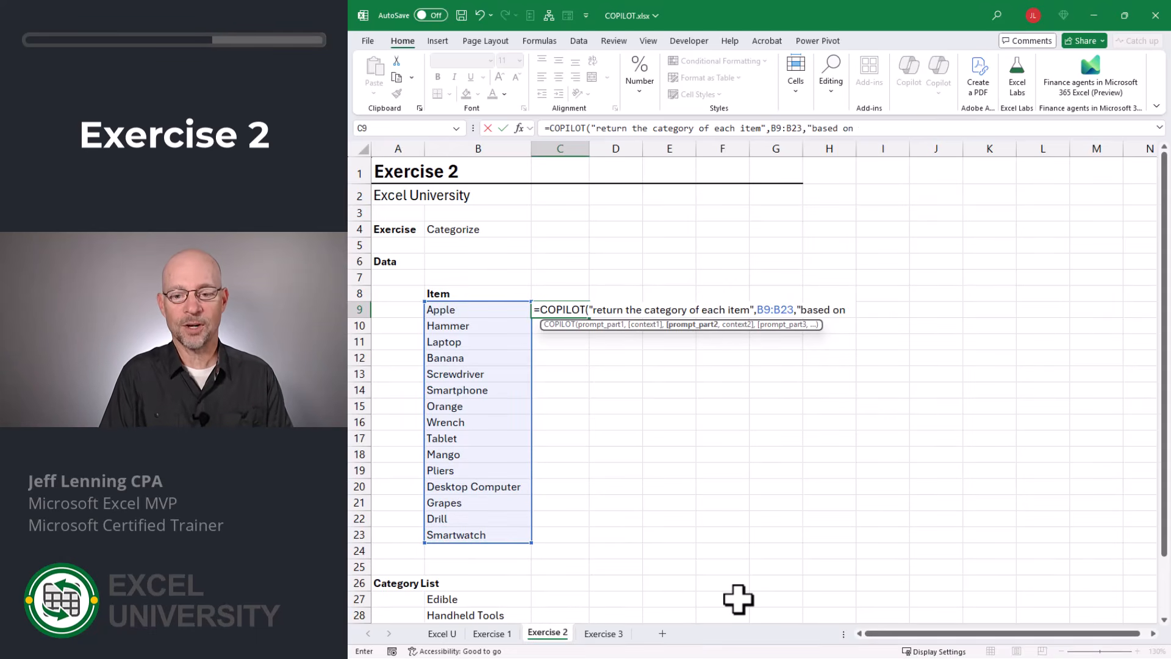
pyautogui.write(' these categories",')
pyautogui.scroll(-3, 693, 551)
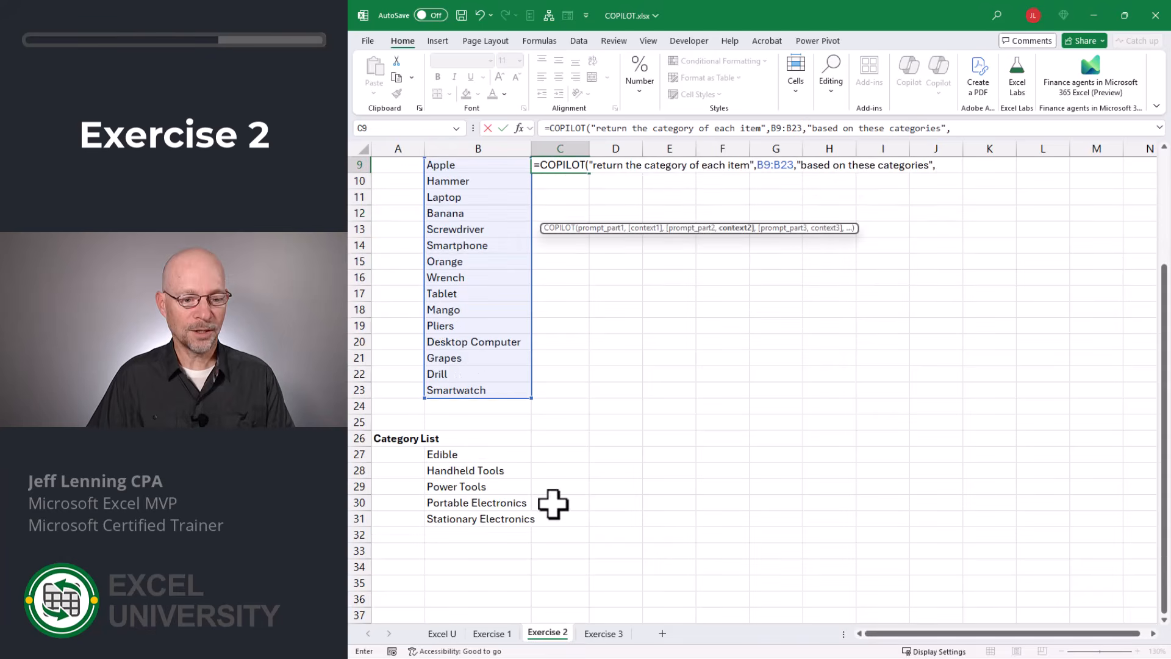
pyautogui.moveTo(457, 454); pyautogui.dragTo(520, 517)
pyautogui.write(')')
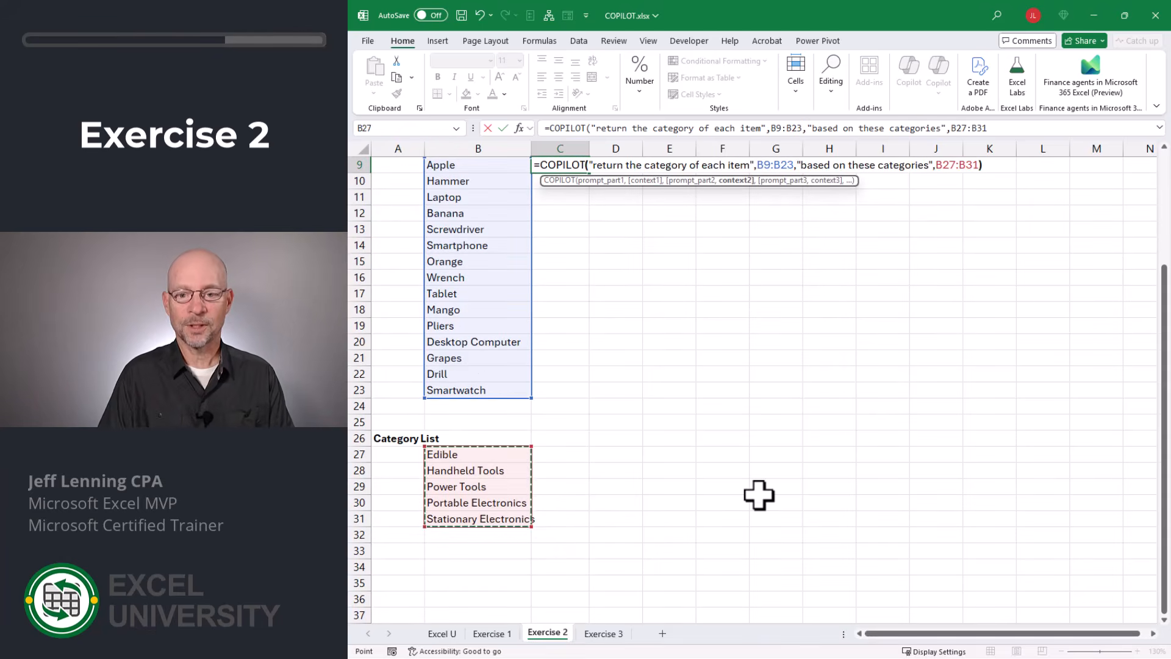
pyautogui.hotkey('ctrl', 'Return')
pyautogui.press('Return')
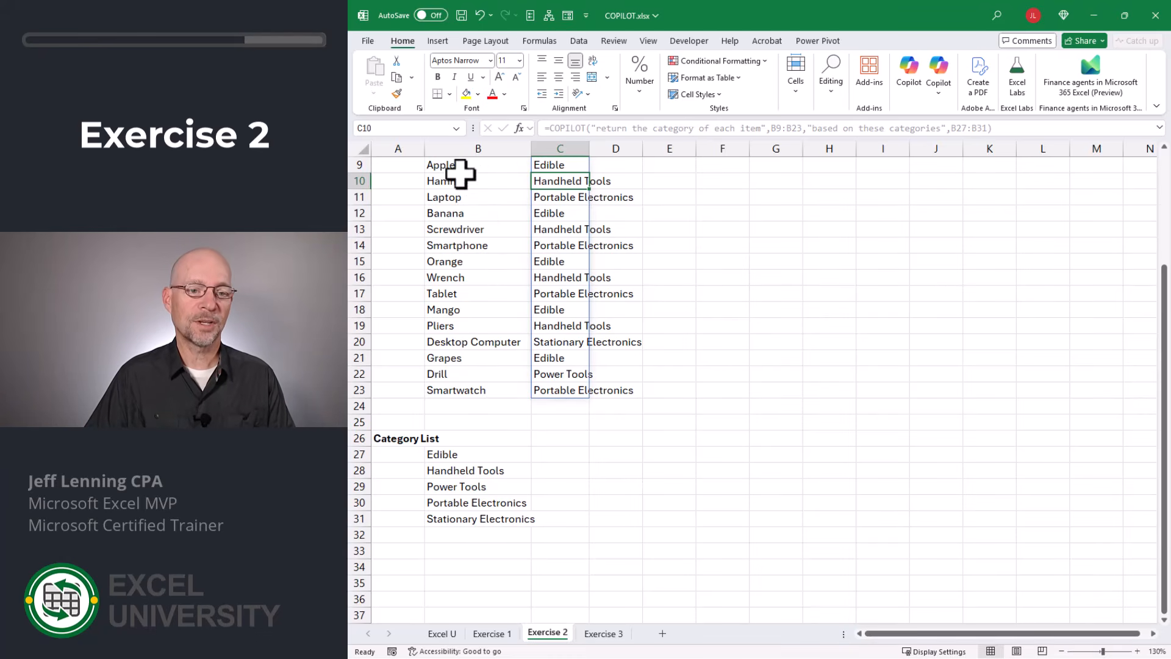
pyautogui.scroll(3, 758, 362)
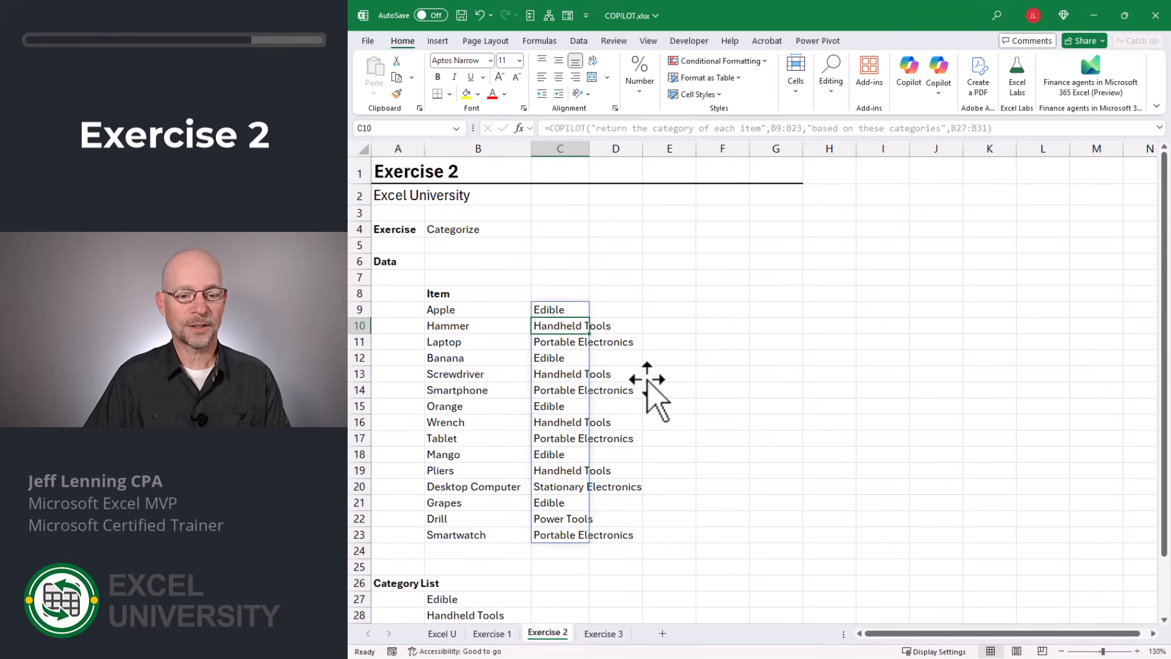
pyautogui.click(676, 421)
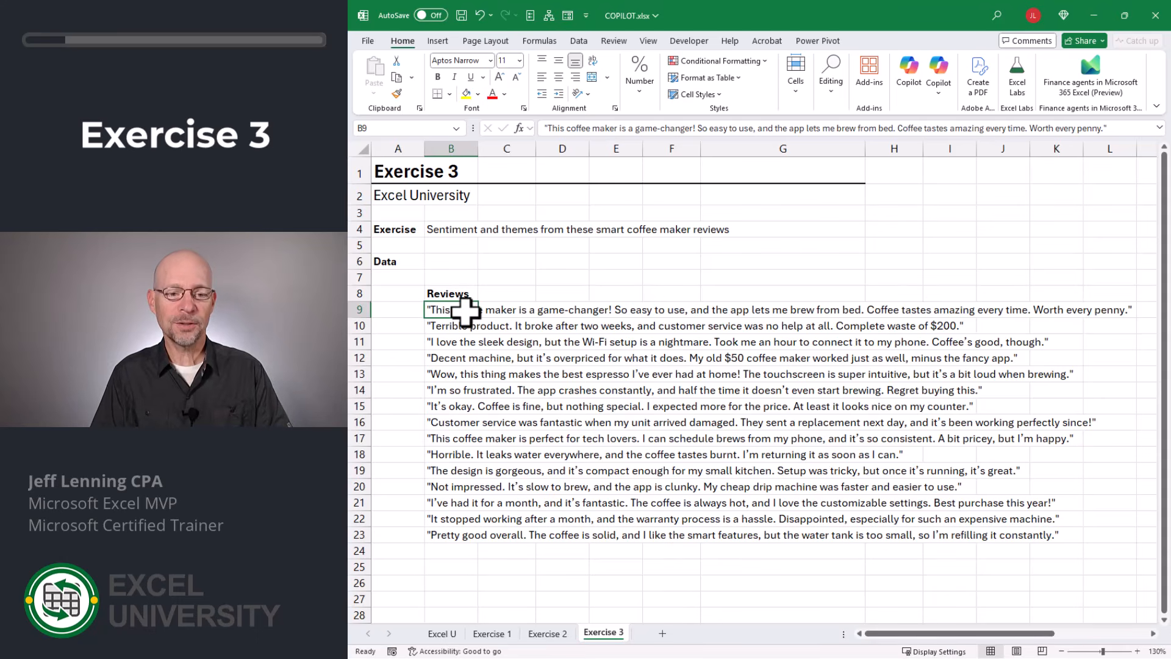
# - On the Exercise 3 sheet, enter =COPILOT("give the sentiment of each review",B9:B23) in C9
pyautogui.press('Right')
pyautogui.write('=COPILOT("give the')
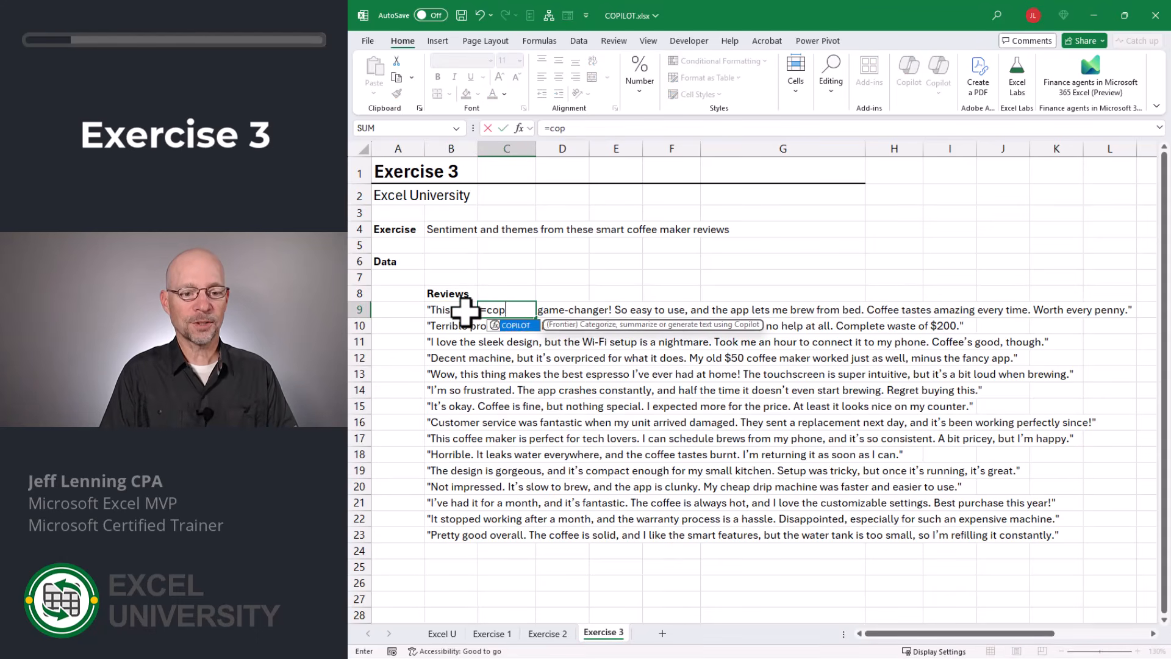
pyautogui.write(' sentiment of ea')
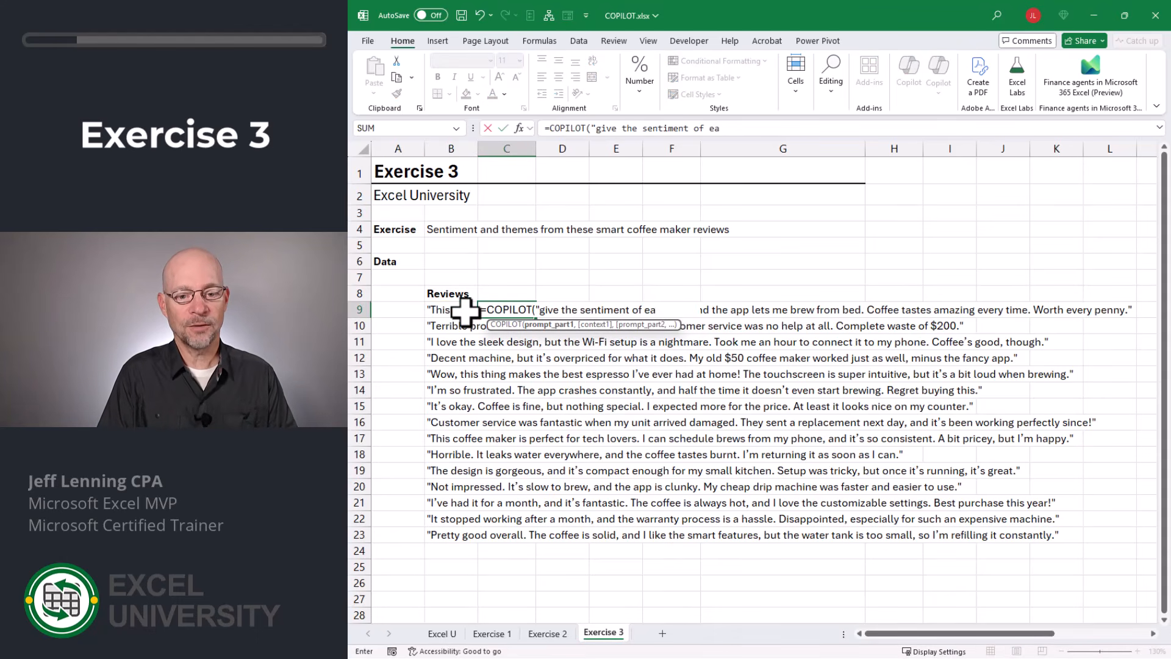
pyautogui.write('ch review",')
pyautogui.moveTo(457, 309); pyautogui.dragTo(457, 532)
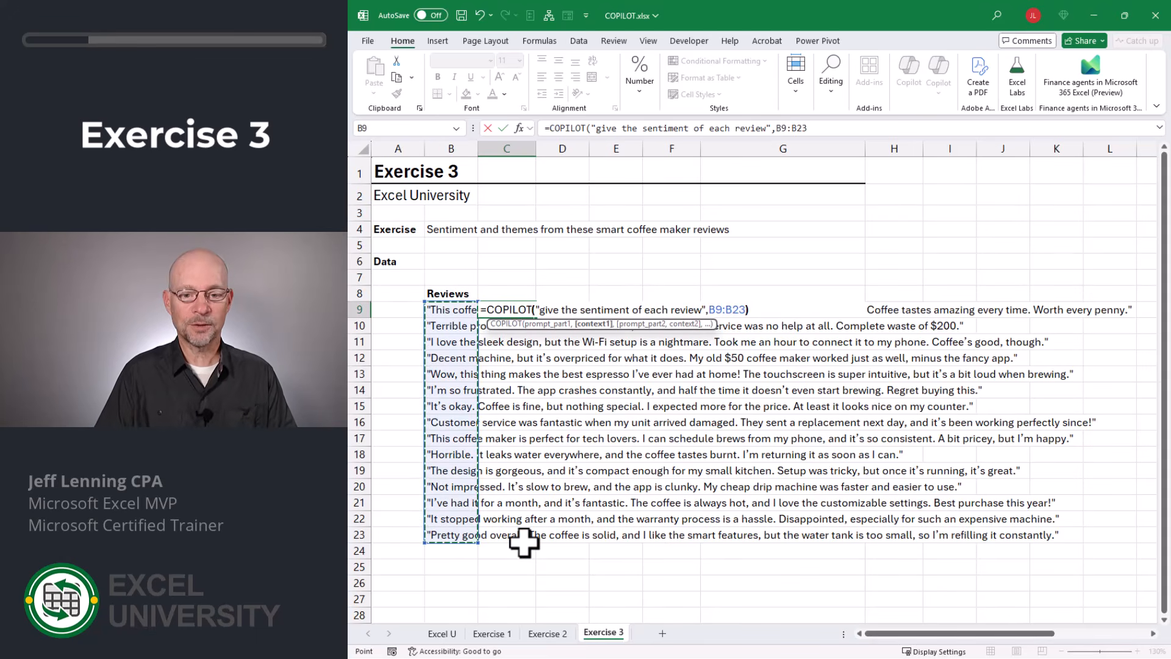
pyautogui.press('Return')
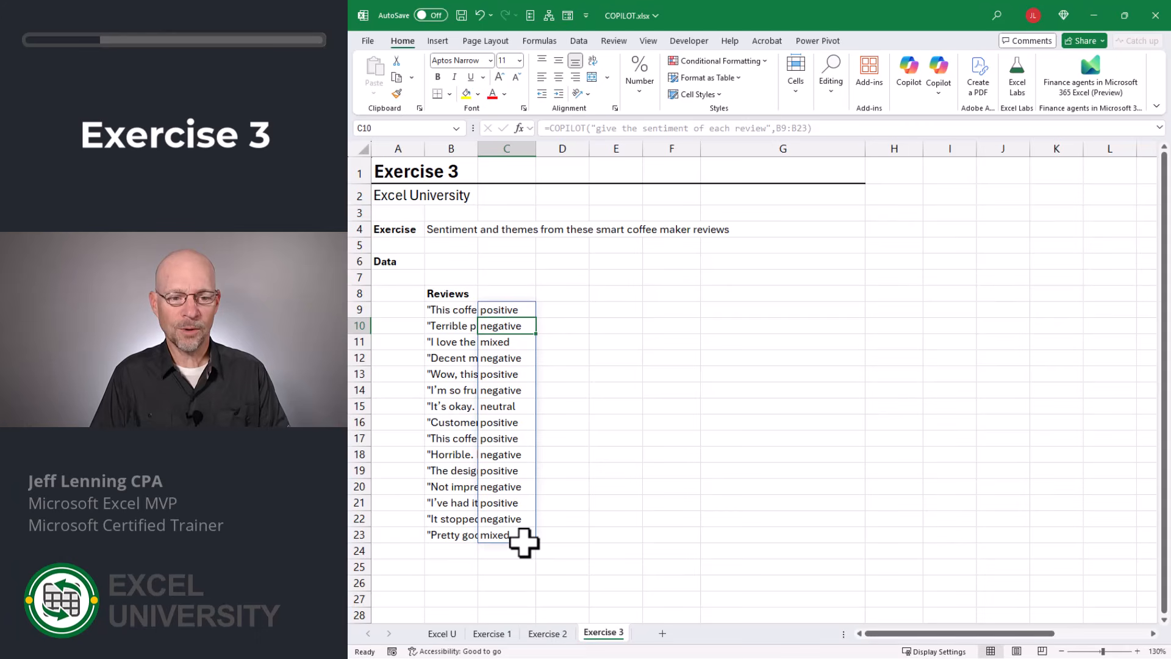
# - Extend the C9 prompt to "give the sentiment of each review, and provide a short explaination"
pyautogui.press('Up')
pyautogui.press('F2')
pyautogui.press('Left')
pyautogui.press('Left')
pyautogui.press('Left')
pyautogui.press('Left')
pyautogui.press('Left')
pyautogui.press('Left')
pyautogui.press('Left')
pyautogui.press('Left')
pyautogui.press('Left')
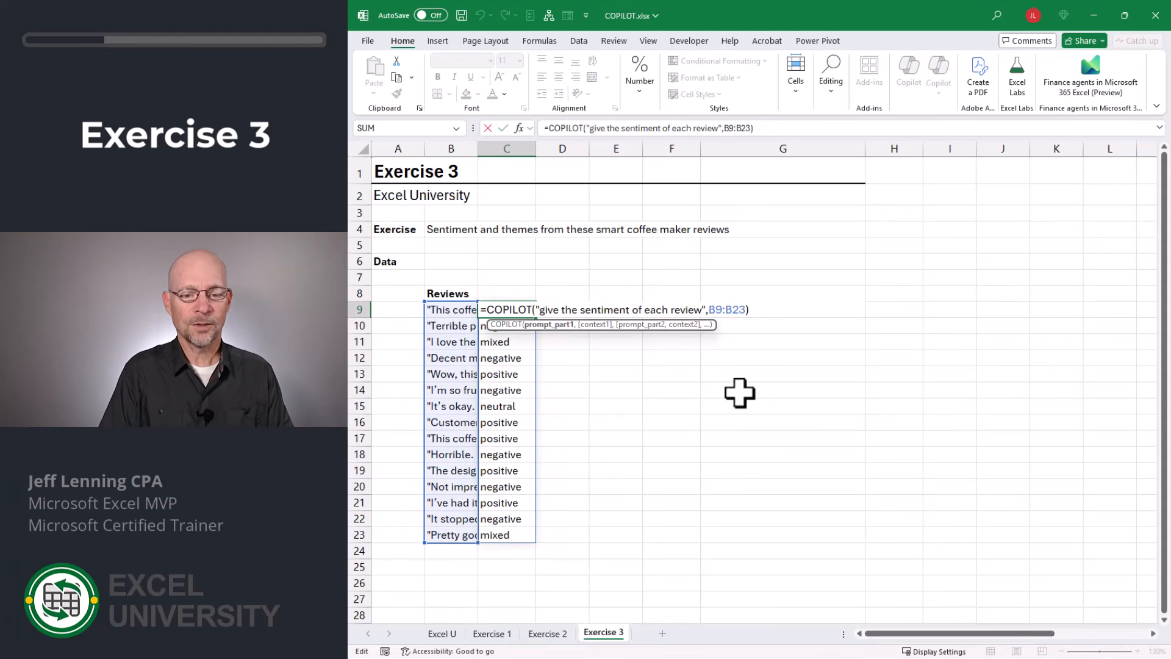
pyautogui.write(', adn')
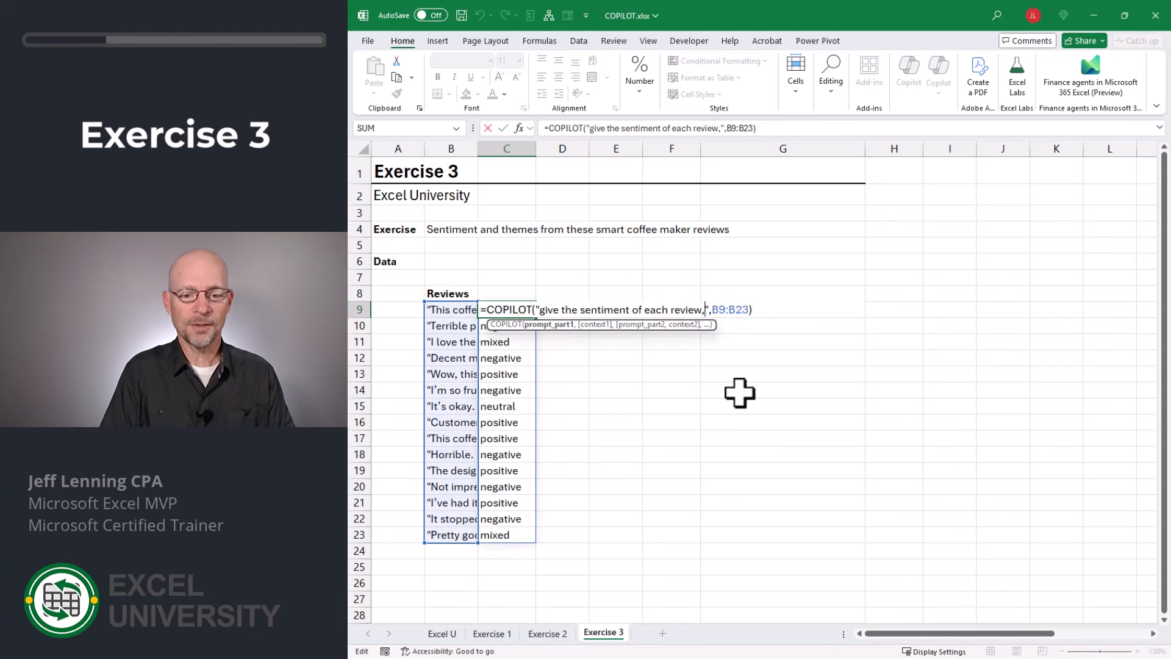
pyautogui.press('BackSpace')
pyautogui.press('BackSpace')
pyautogui.write('nd provide a short ')
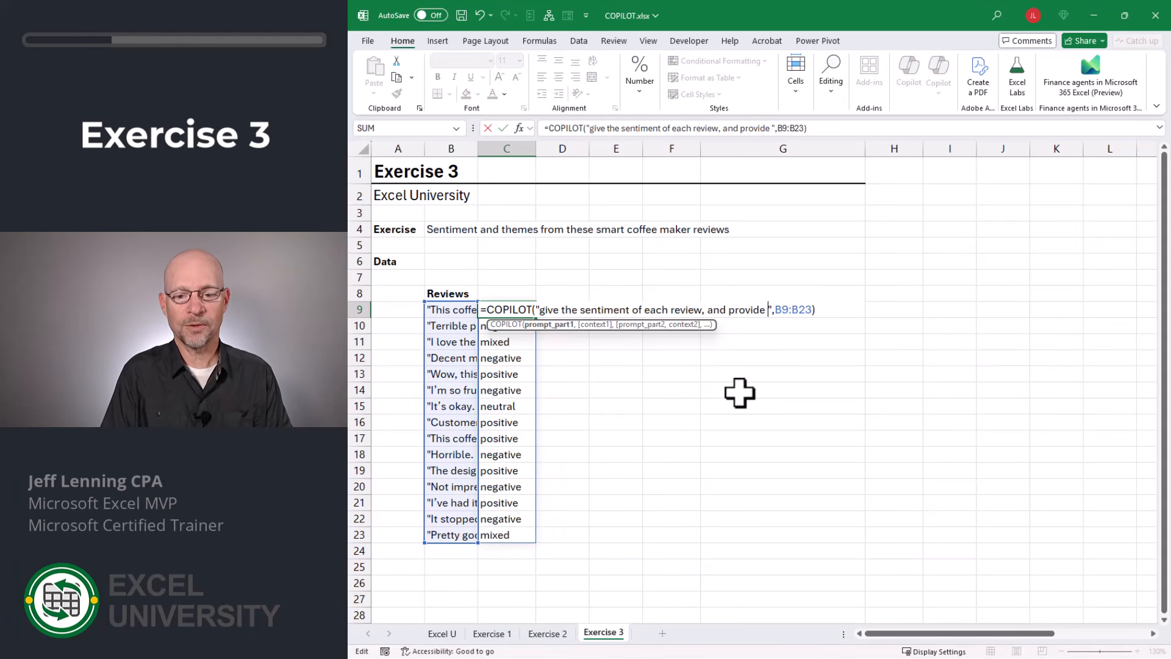
pyautogui.write('explaination')
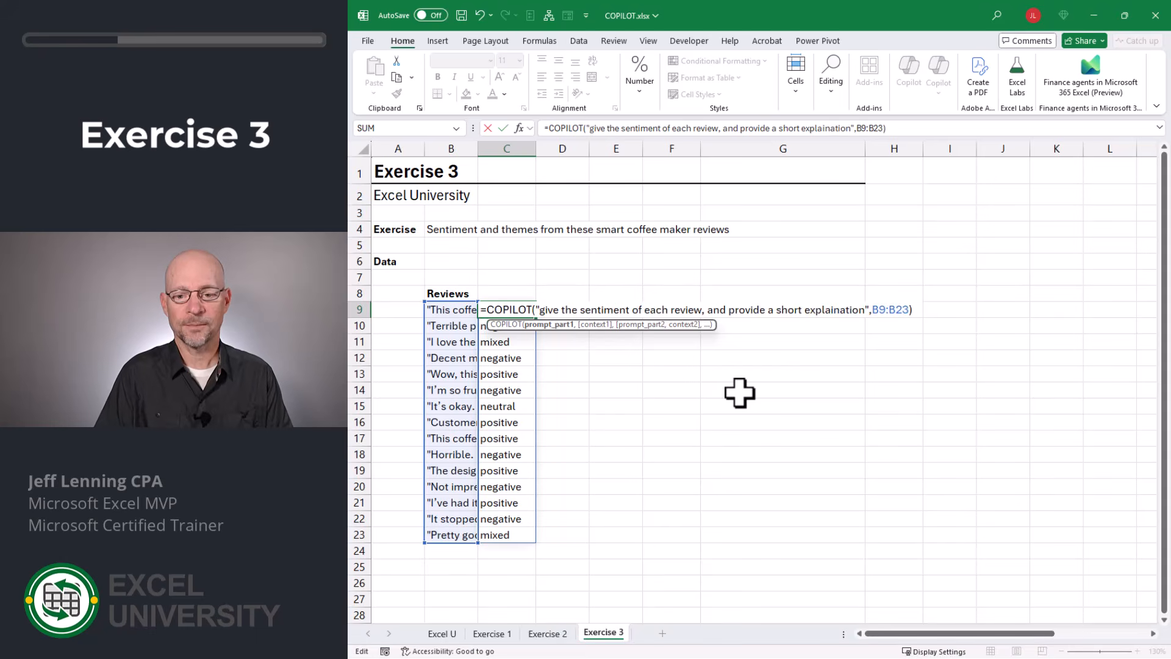
pyautogui.press('Return')
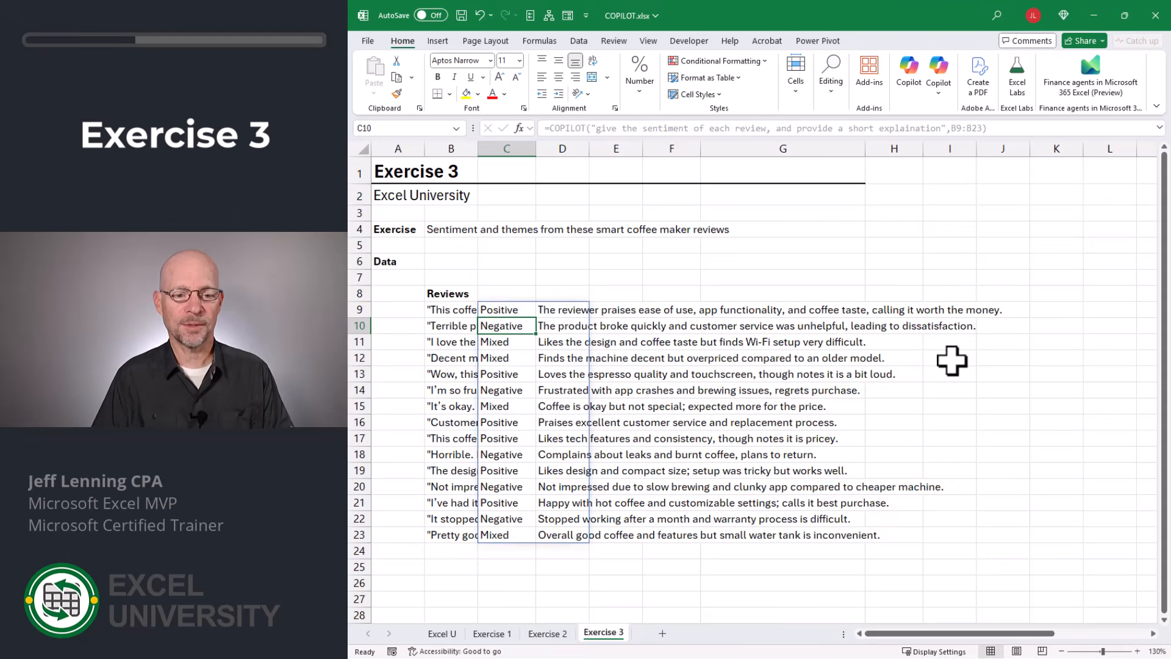
# - Replace the C9 formula with =COPILOT("provide the themes of these reviews",B9:B23)
pyautogui.press('Up')
pyautogui.write('=COPILOT("provide the themes o')
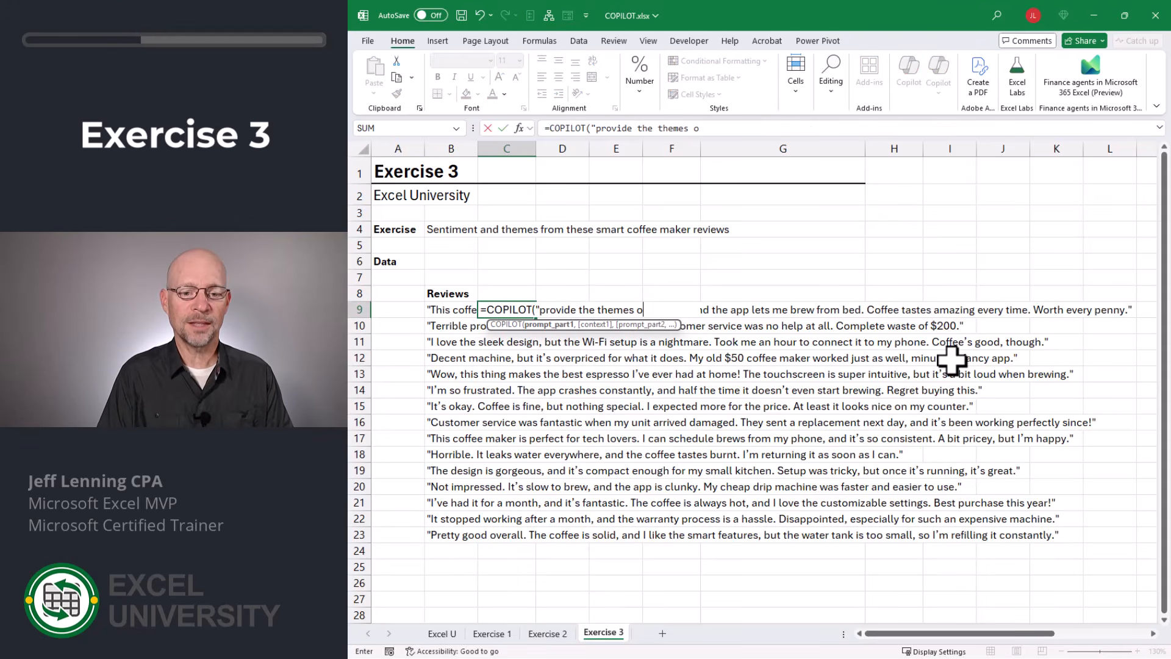
pyautogui.write('f these rev')
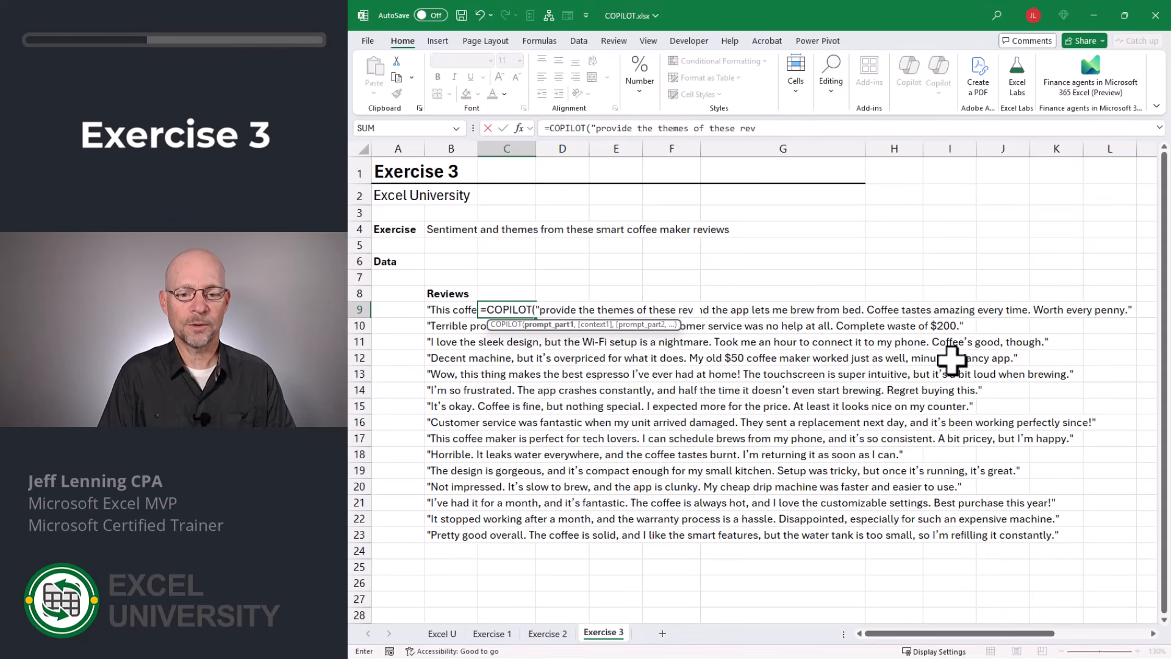
pyautogui.write('iews",')
pyautogui.moveTo(444, 311); pyautogui.dragTo(454, 520)
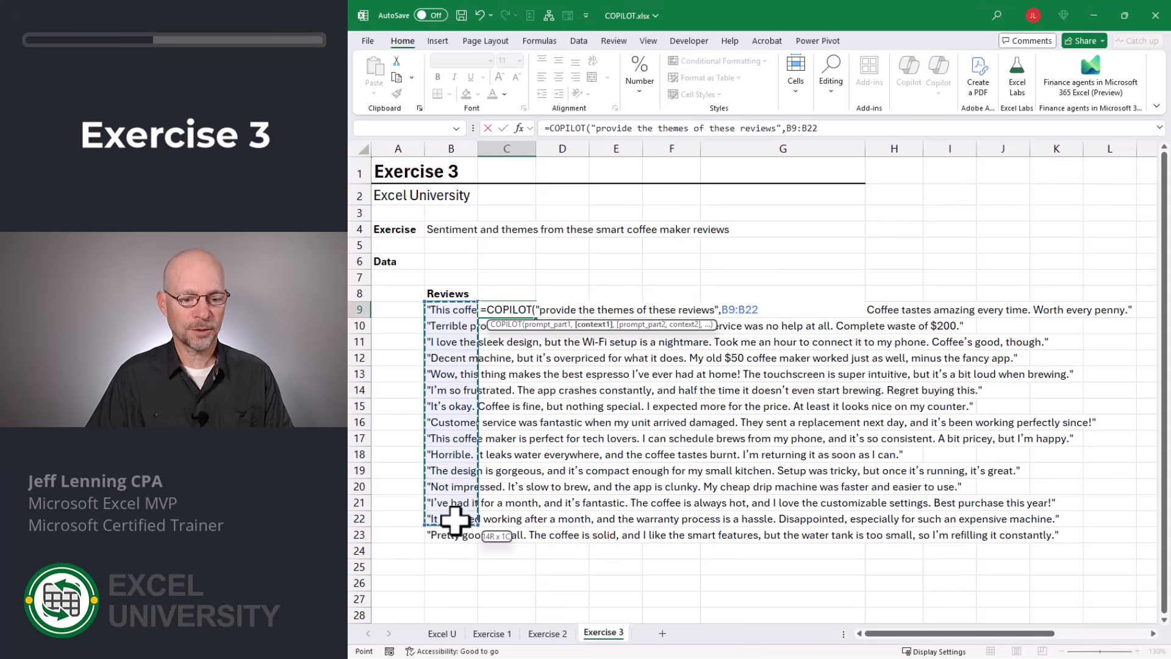
pyautogui.press('Return')
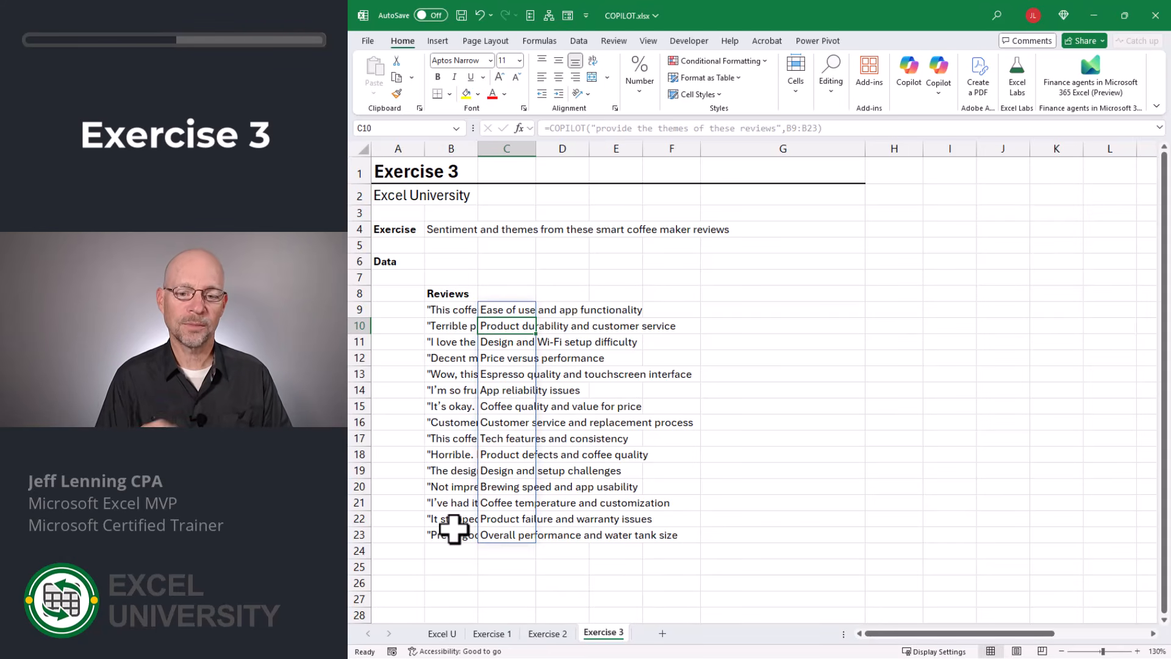
# - Enter =COPILOT("give me a summary of themes and recommendation actions",B9:B23) in G9
pyautogui.write('=COPILOT(')
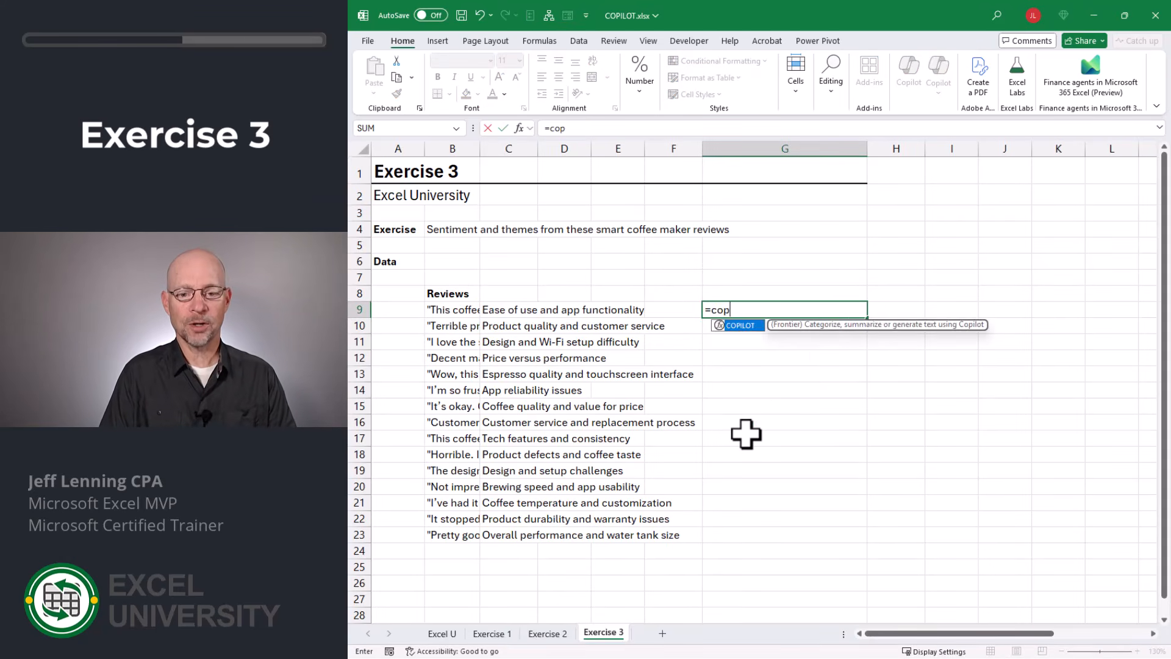
pyautogui.write('"give me a su')
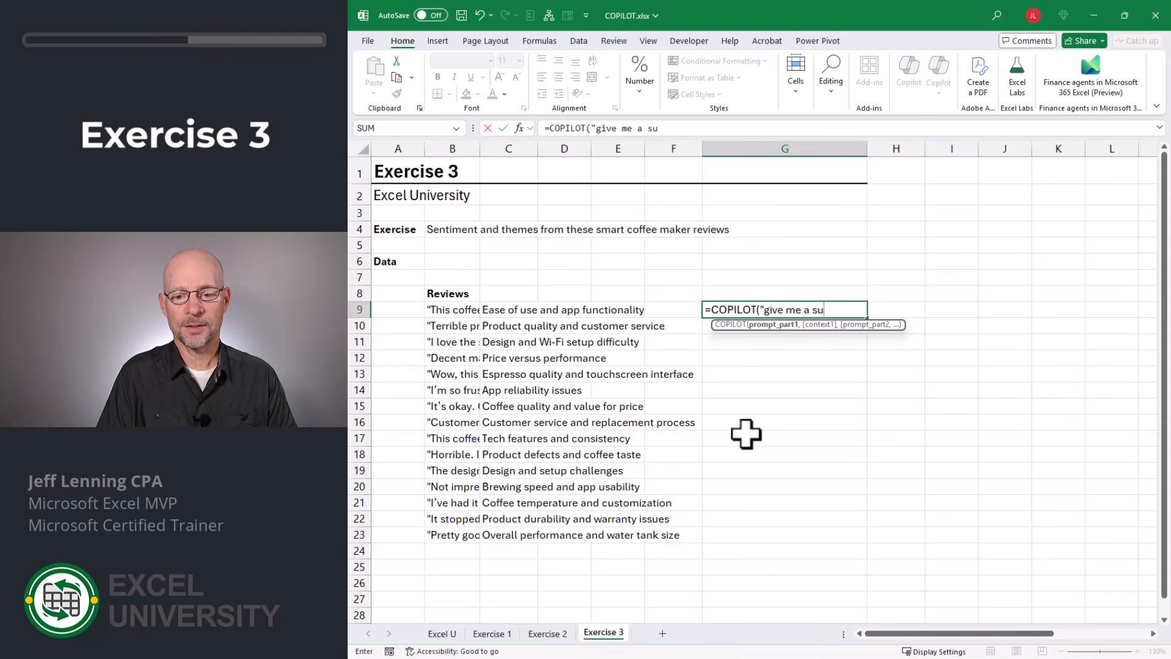
pyautogui.write('mmary of themes and')
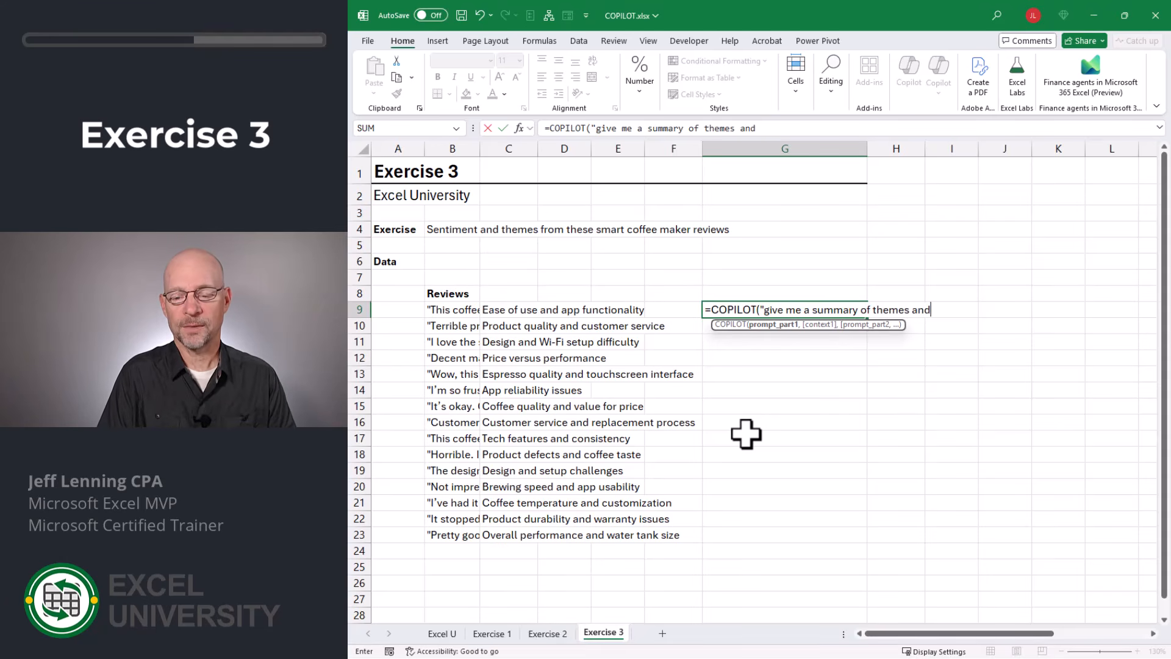
pyautogui.write(' recommendation actions",')
pyautogui.moveTo(452, 310); pyautogui.dragTo(469, 526)
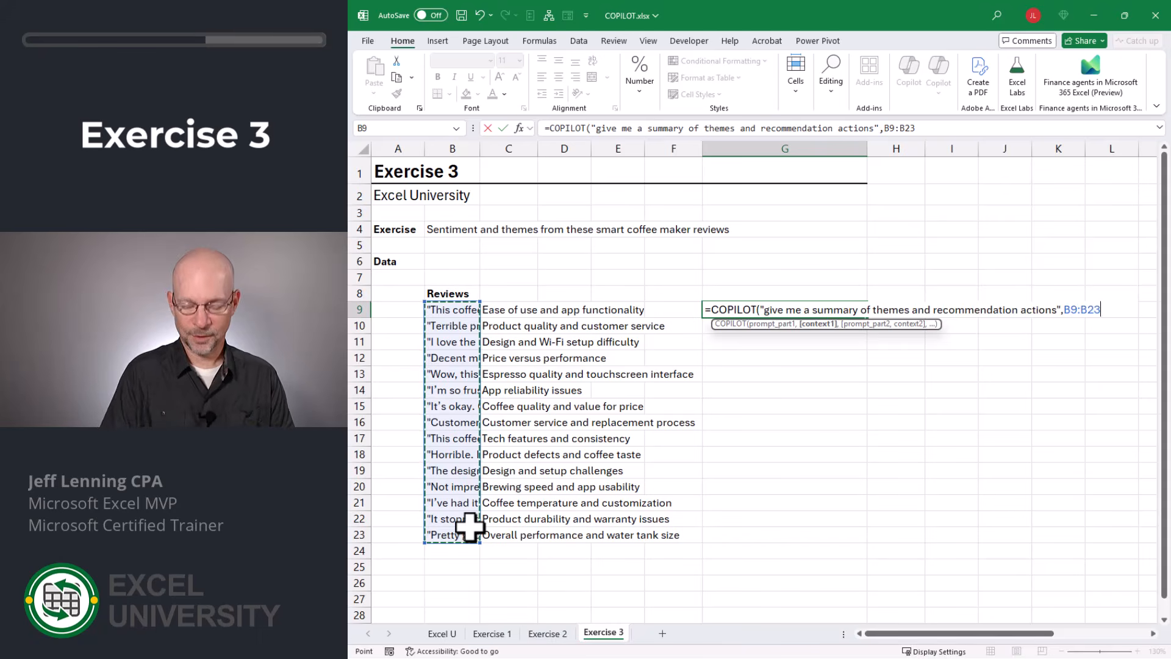
pyautogui.press('Return')
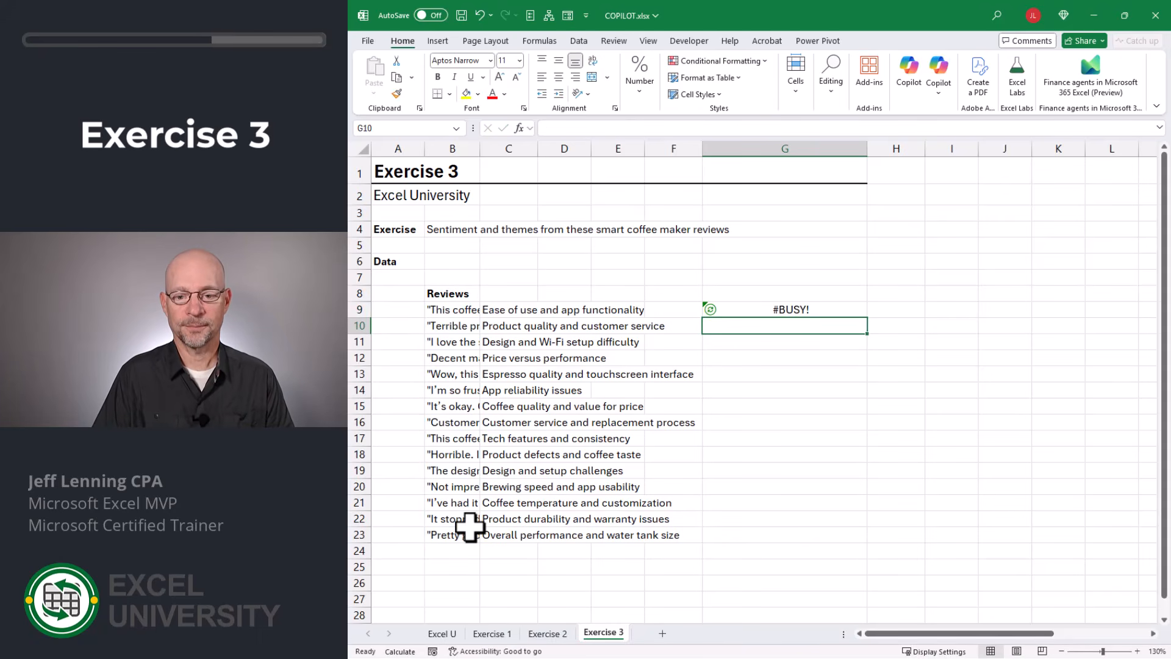
# - Narrow column G and widen column H so the Theme and Summary results fit
pyautogui.hscroll(5, 469, 527)
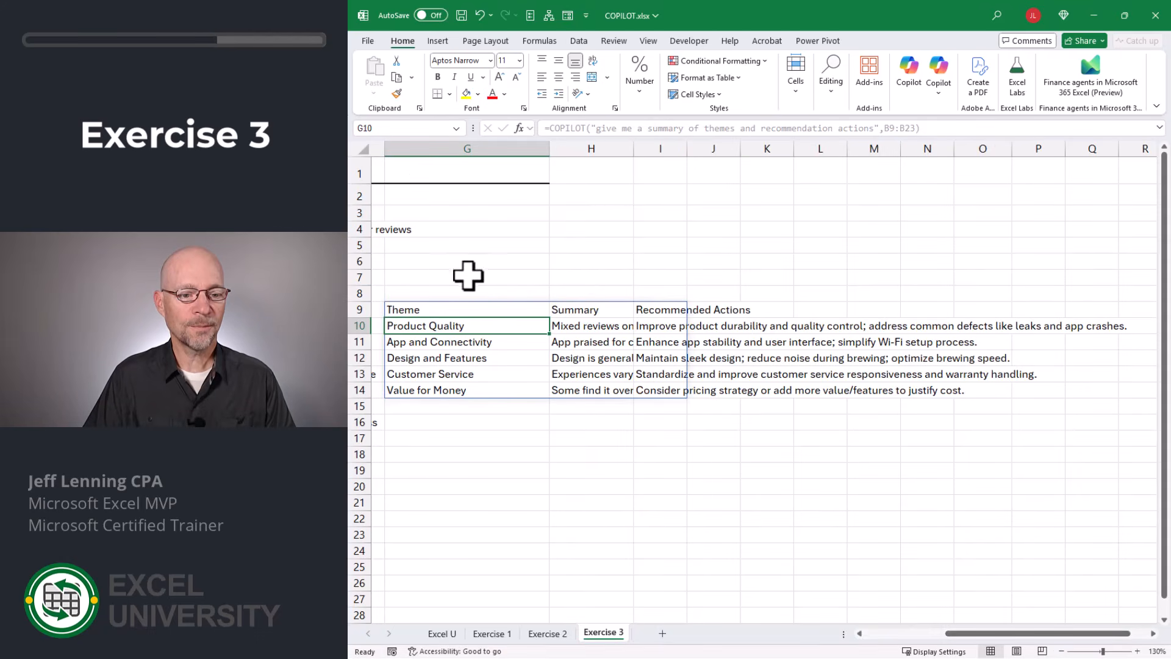
pyautogui.moveTo(550, 149); pyautogui.dragTo(510, 150)
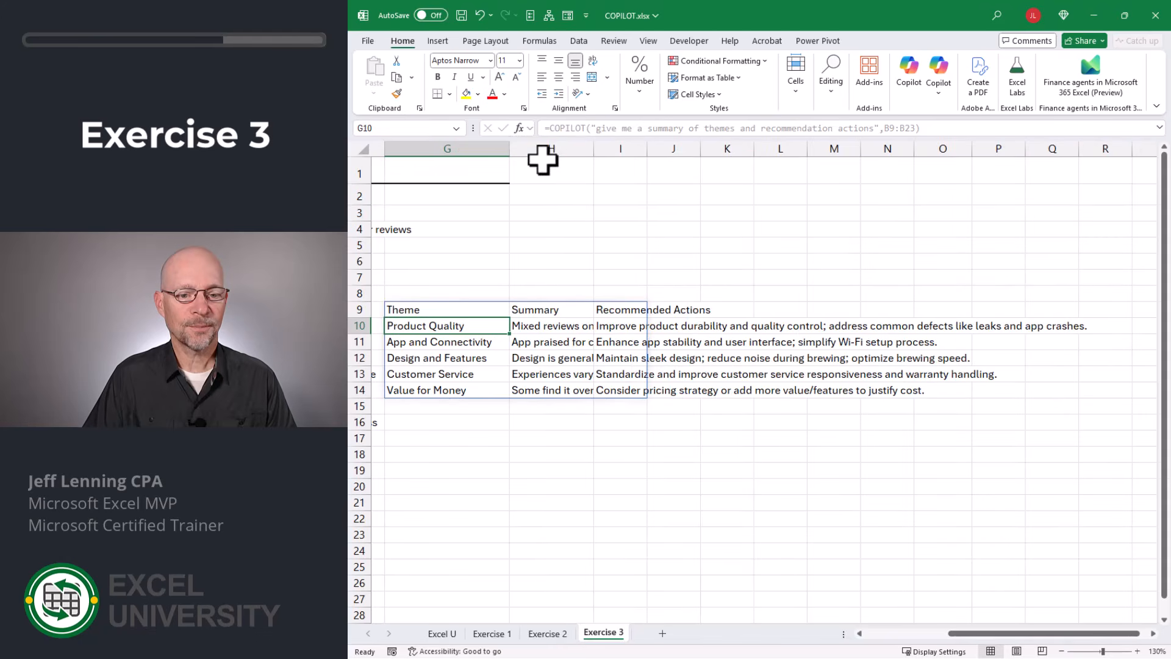
pyautogui.moveTo(591, 148); pyautogui.dragTo(682, 151)
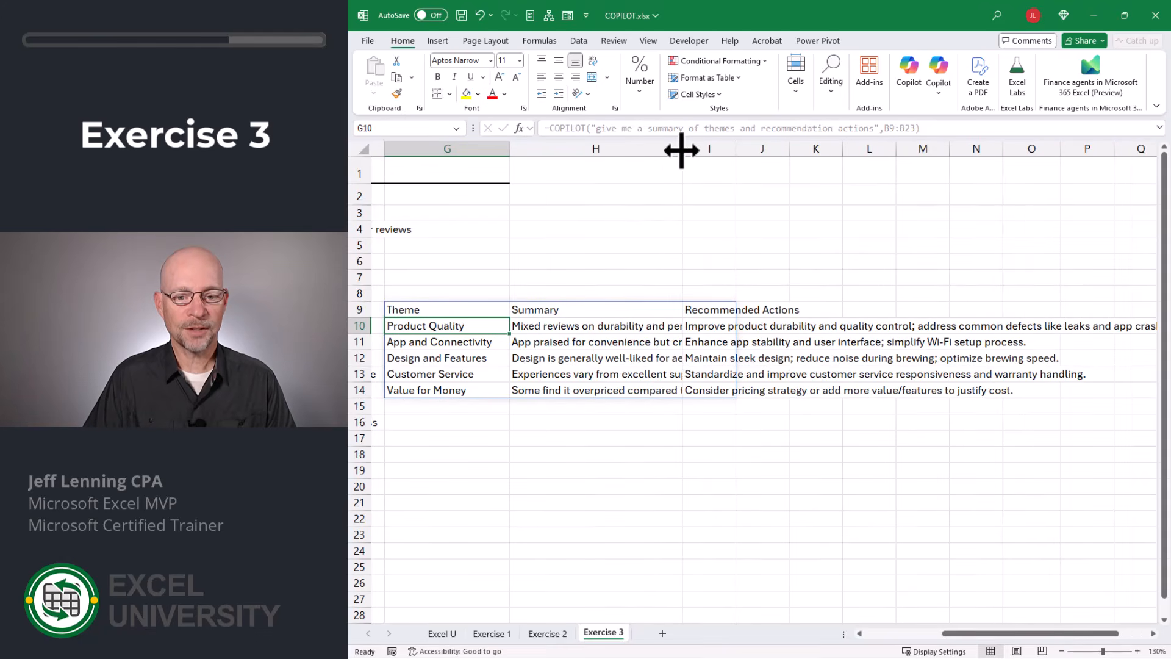
pyautogui.click(717, 329)
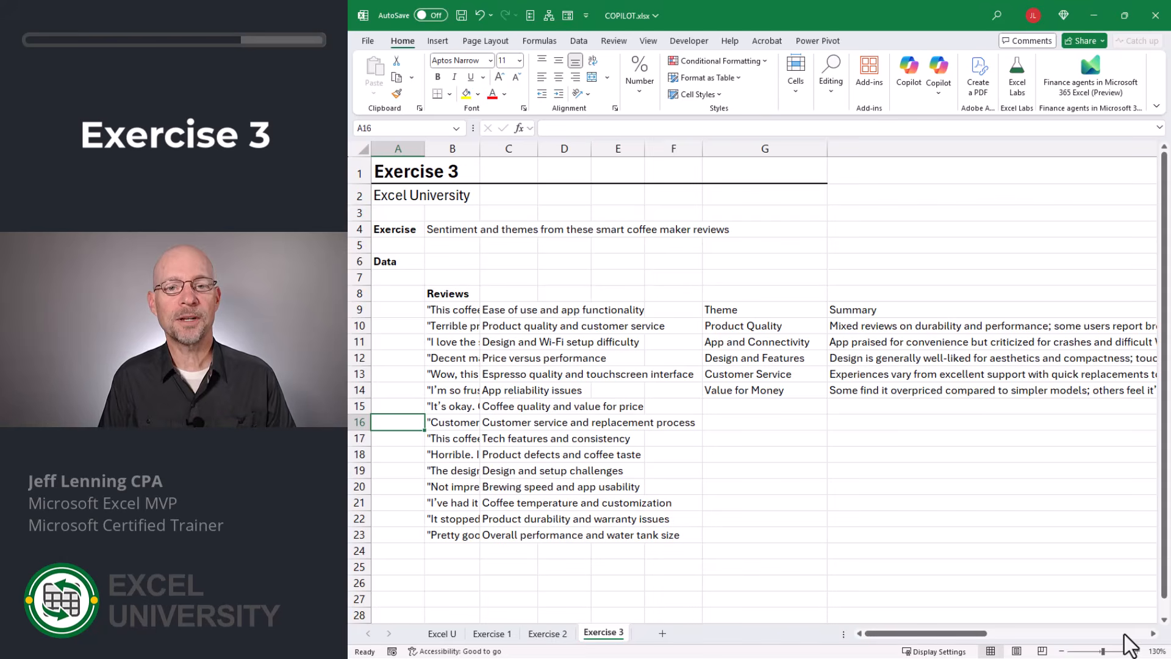